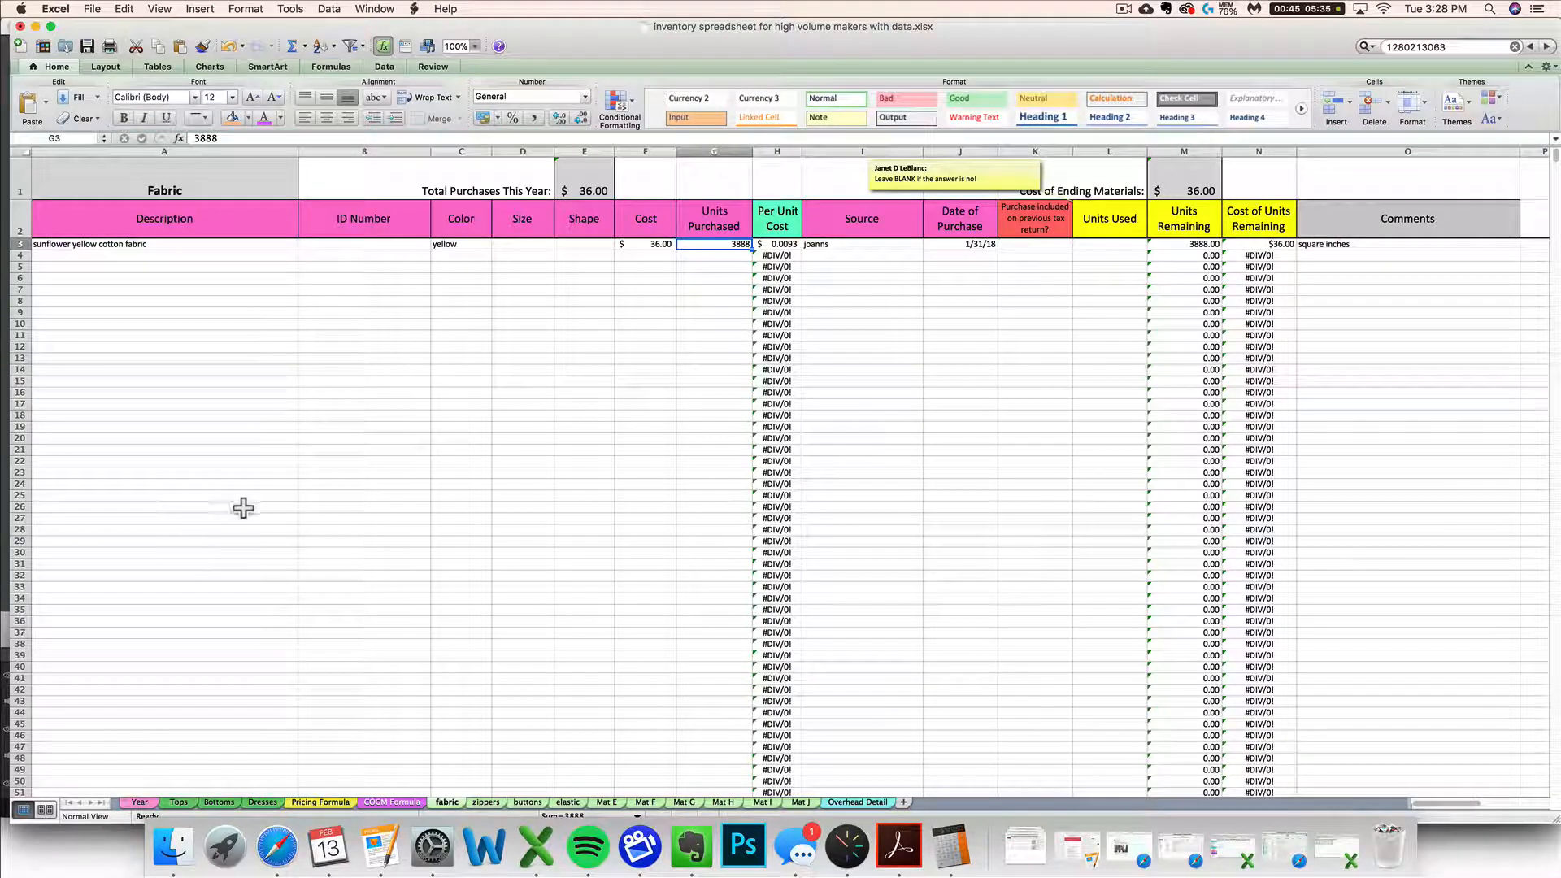
- Examine Part III, Cost of Goods Sold, of Schedule C in Safari and the Year sheet's COGS summary in the Excel inventory workbook
{"action": "left_click", "coordinate": [215, 257]}
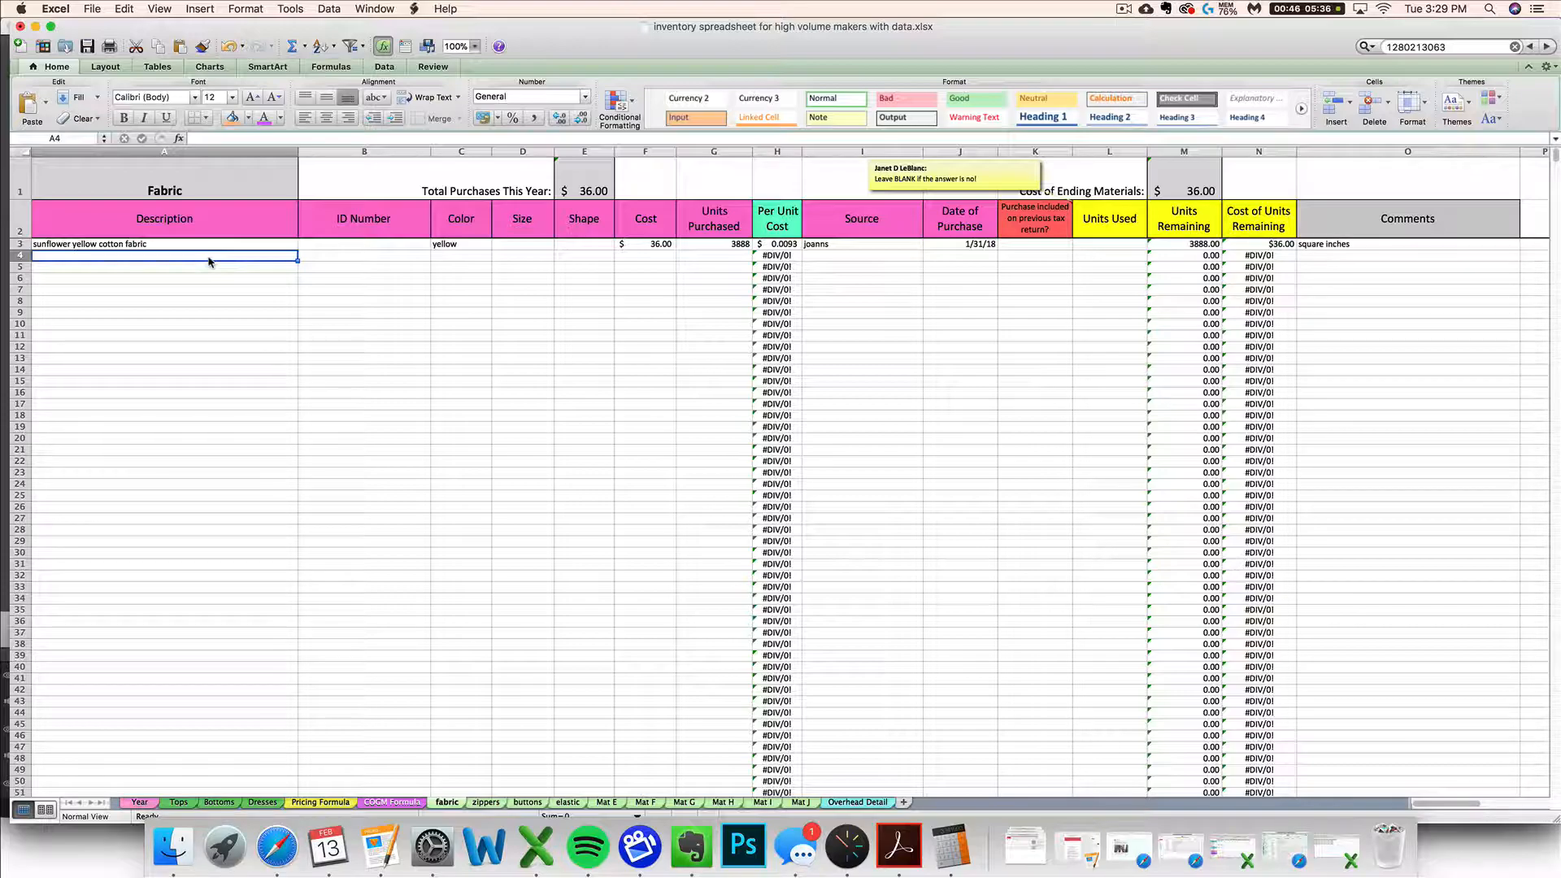
{"action": "type", "text": "s"}
{"action": "key", "text": "super+Tab"}
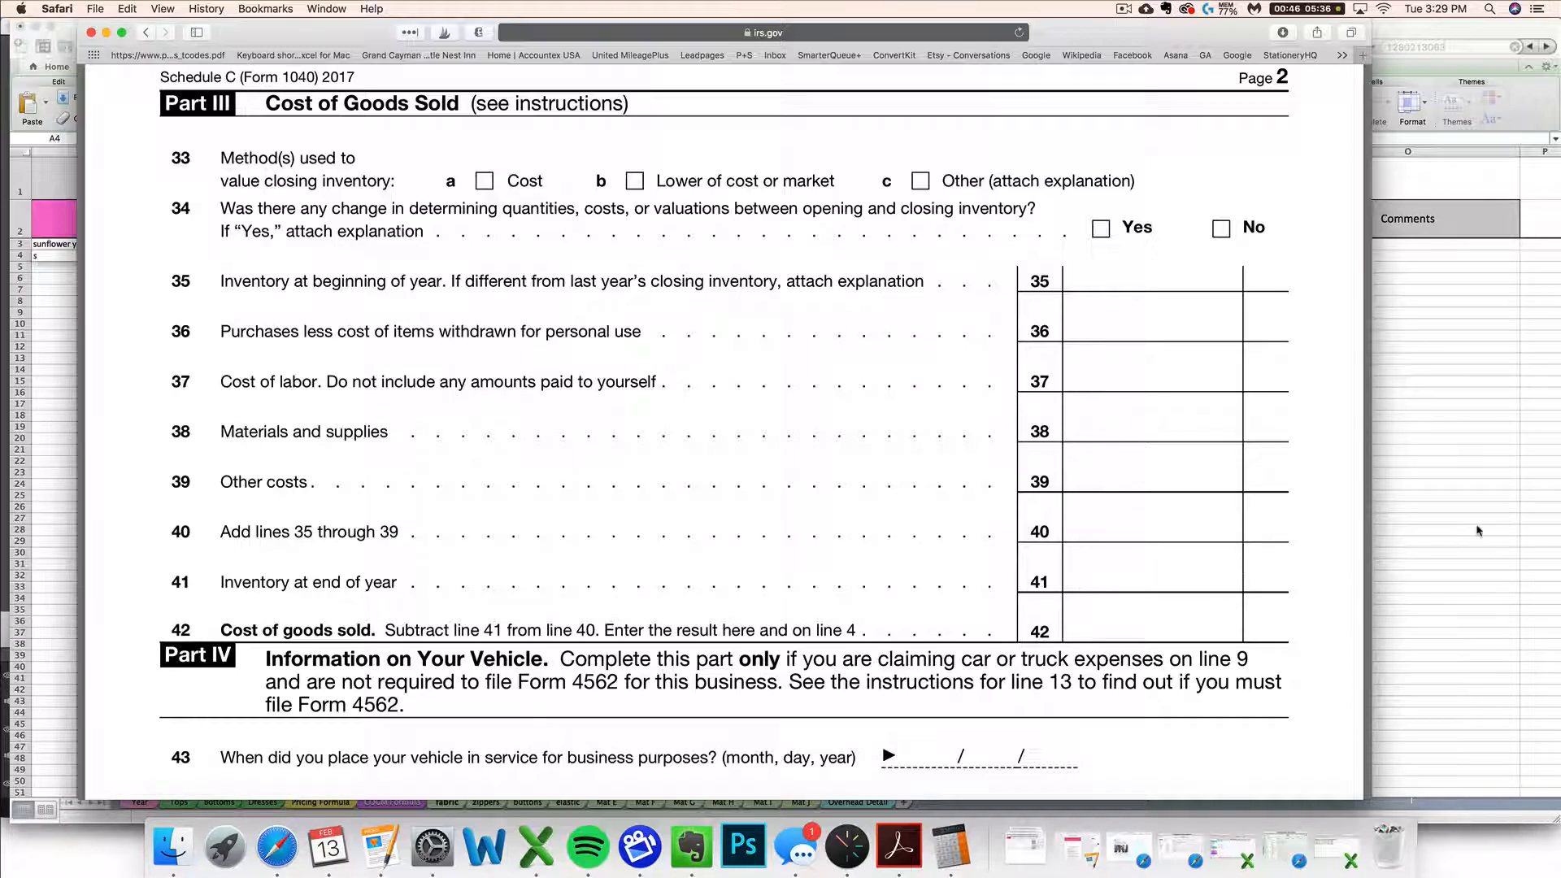
{"action": "left_click", "coordinate": [1453, 532]}
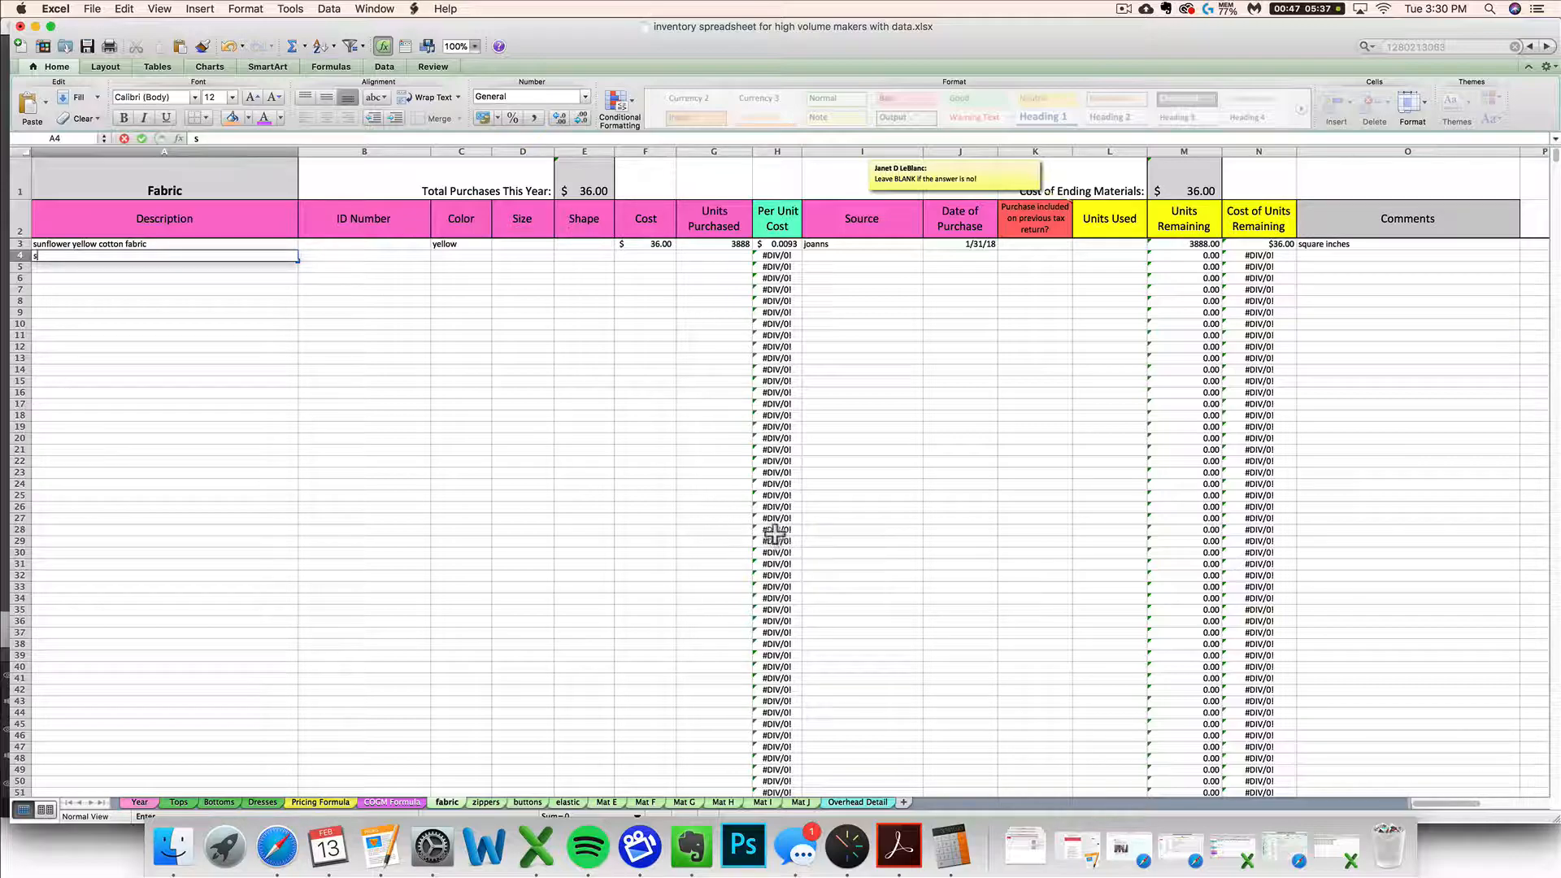
{"action": "left_click", "coordinate": [280, 850]}
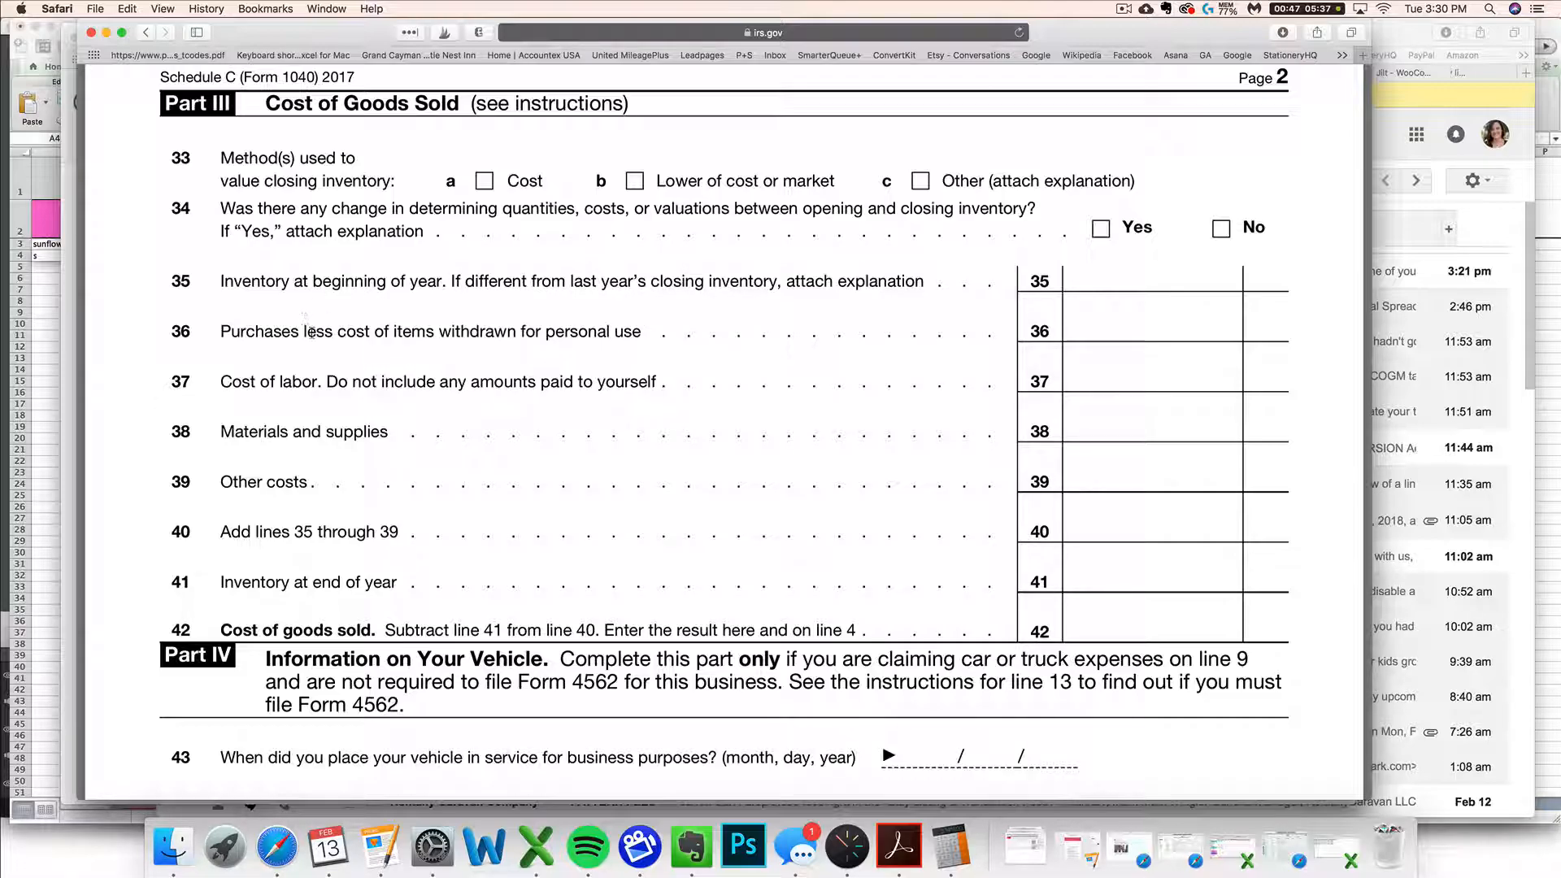
{"action": "scroll", "coordinate": [306, 324], "scroll_direction": "down", "scroll_amount": 1}
{"action": "left_click", "coordinate": [54, 378]}
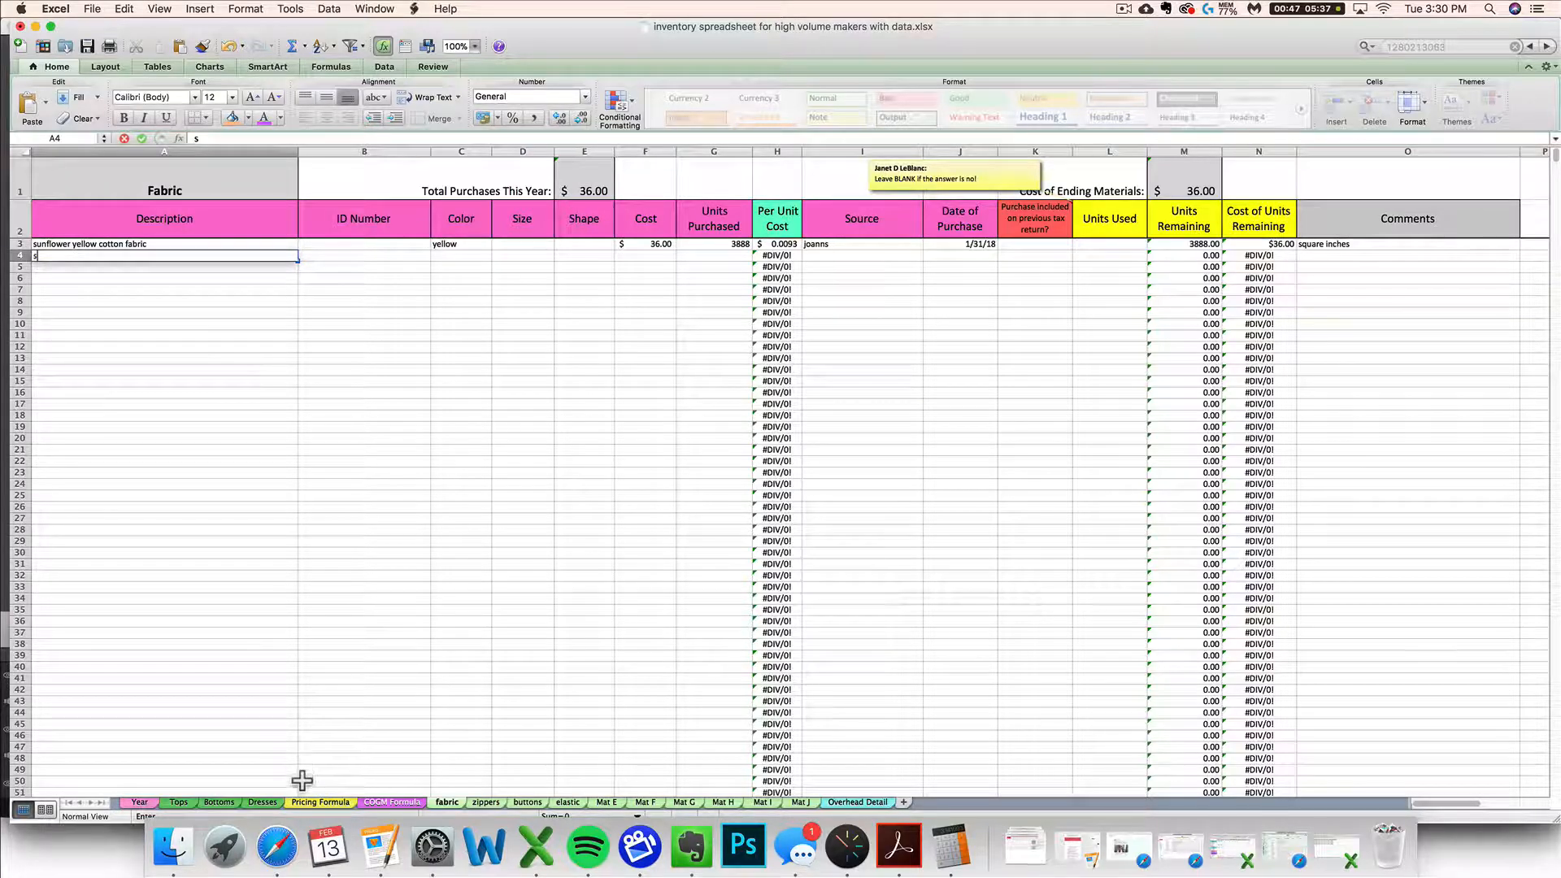
{"action": "left_click", "coordinate": [278, 846]}
{"action": "scroll", "coordinate": [357, 305], "scroll_direction": "up", "scroll_amount": 1}
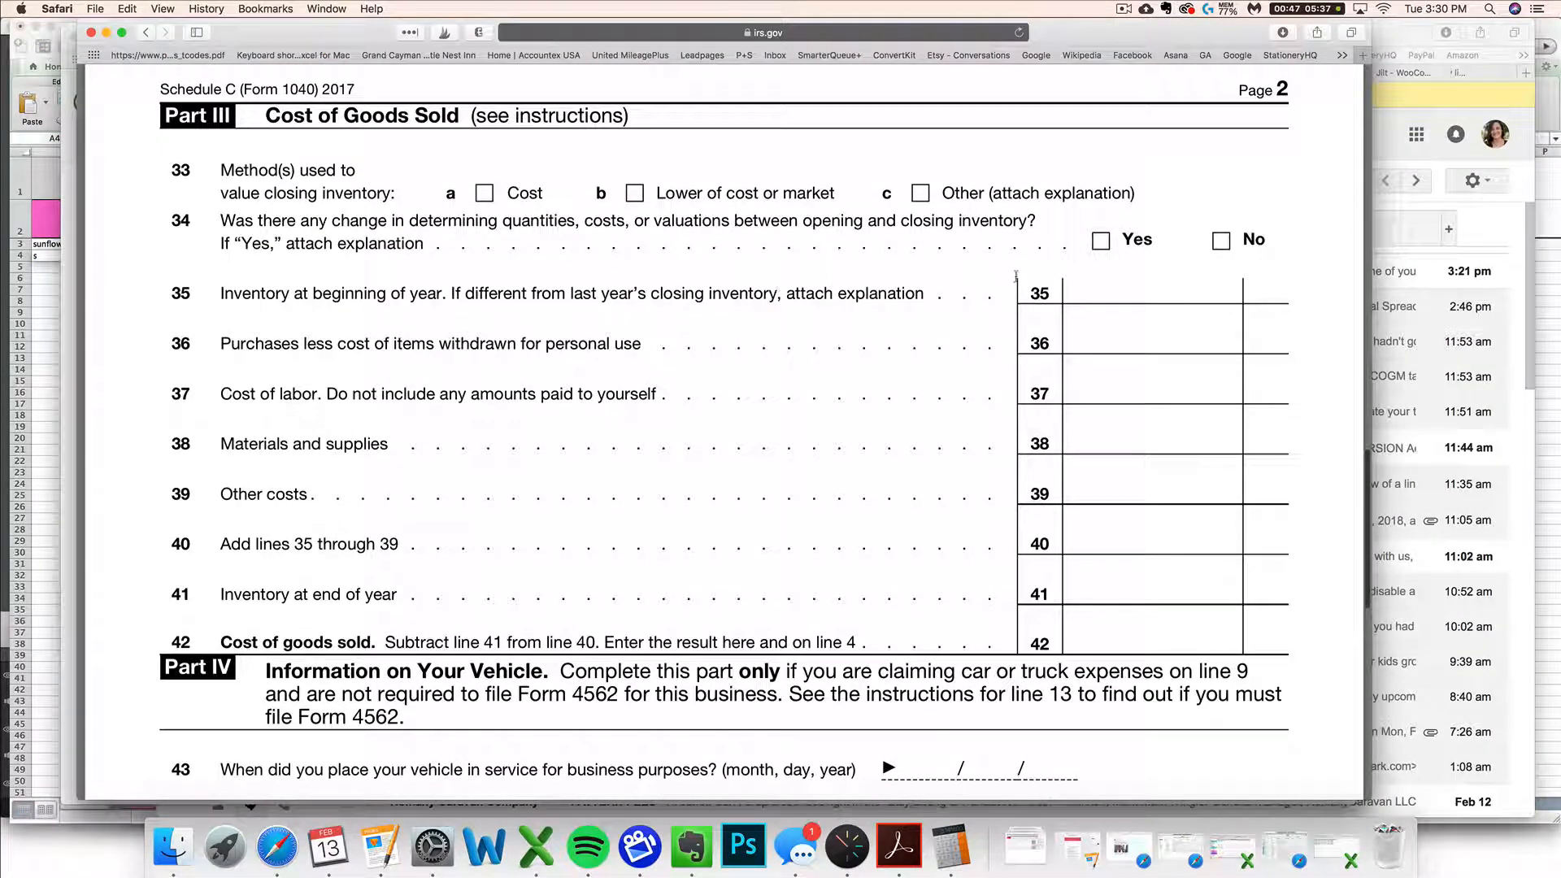
{"action": "left_click", "coordinate": [61, 441]}
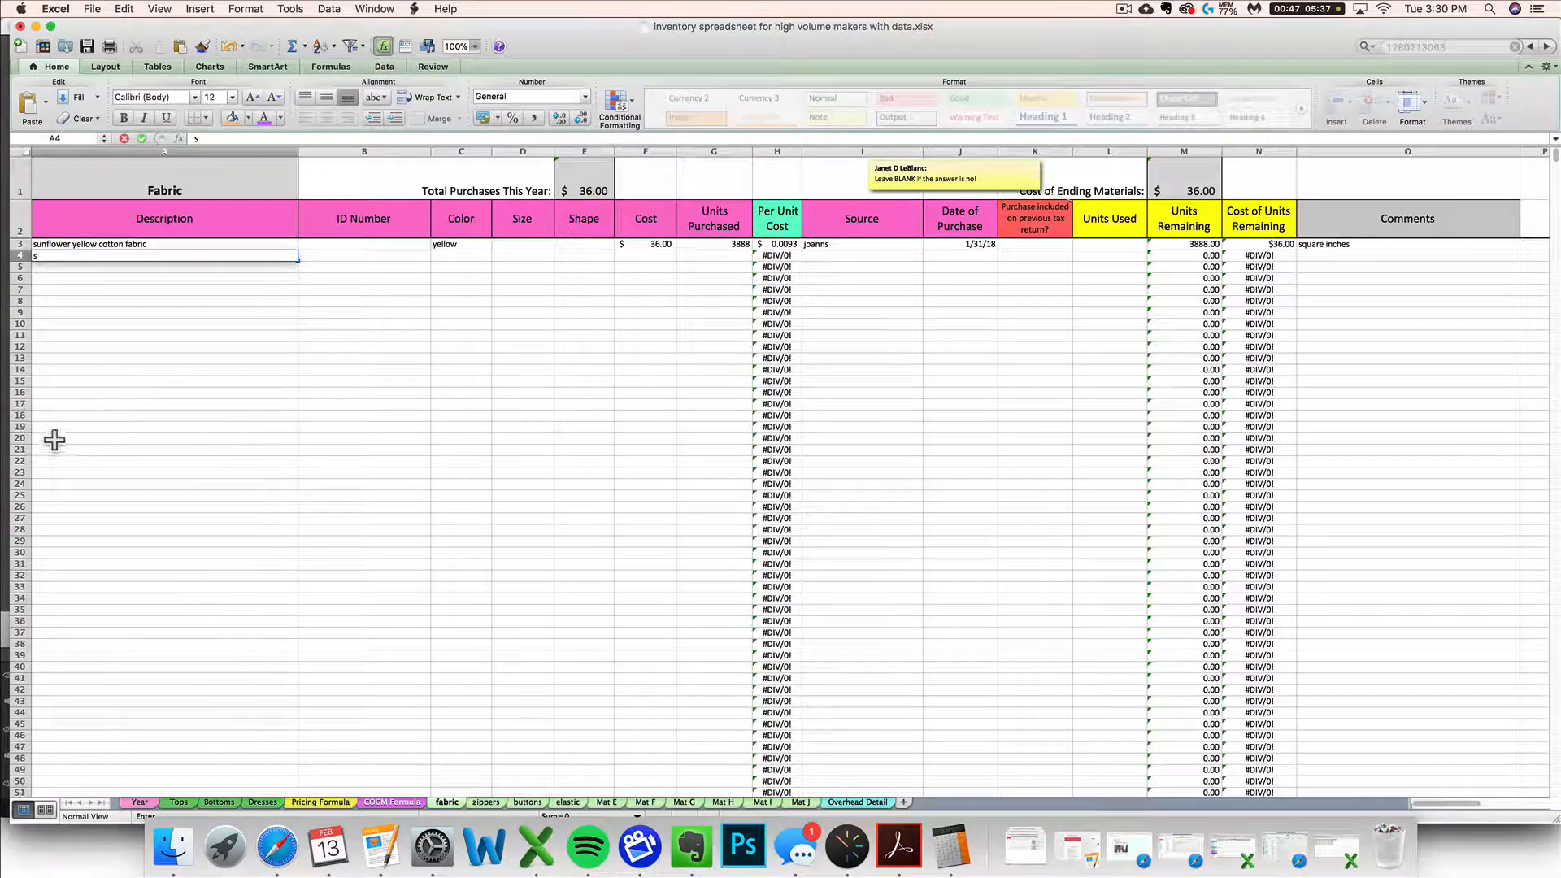
{"action": "key", "text": "BackSpace"}
{"action": "key", "text": "Return"}
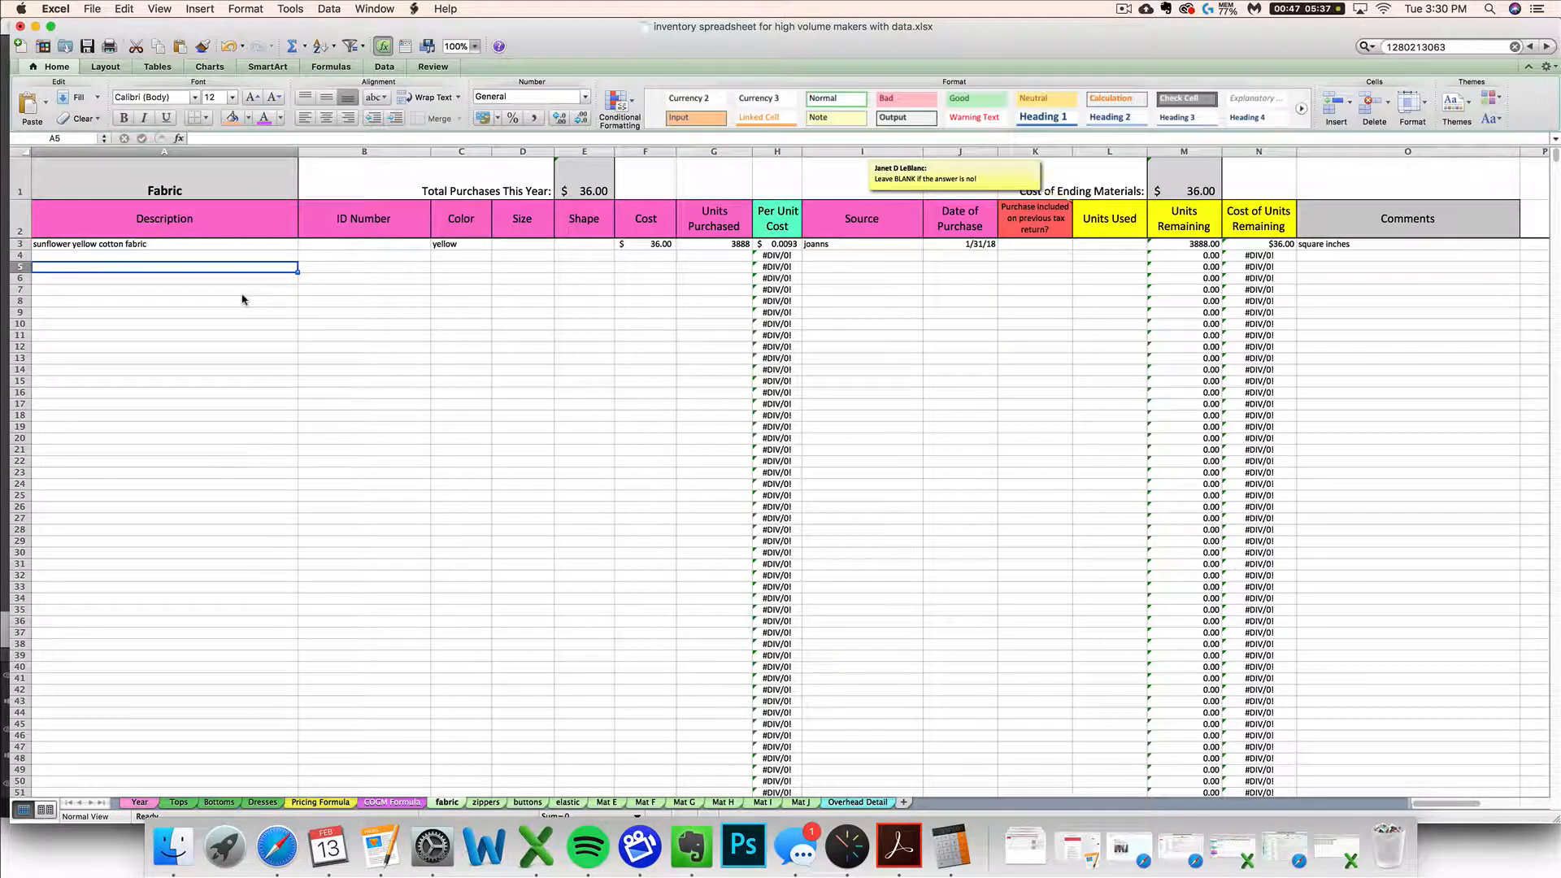
{"action": "left_click", "coordinate": [140, 802]}
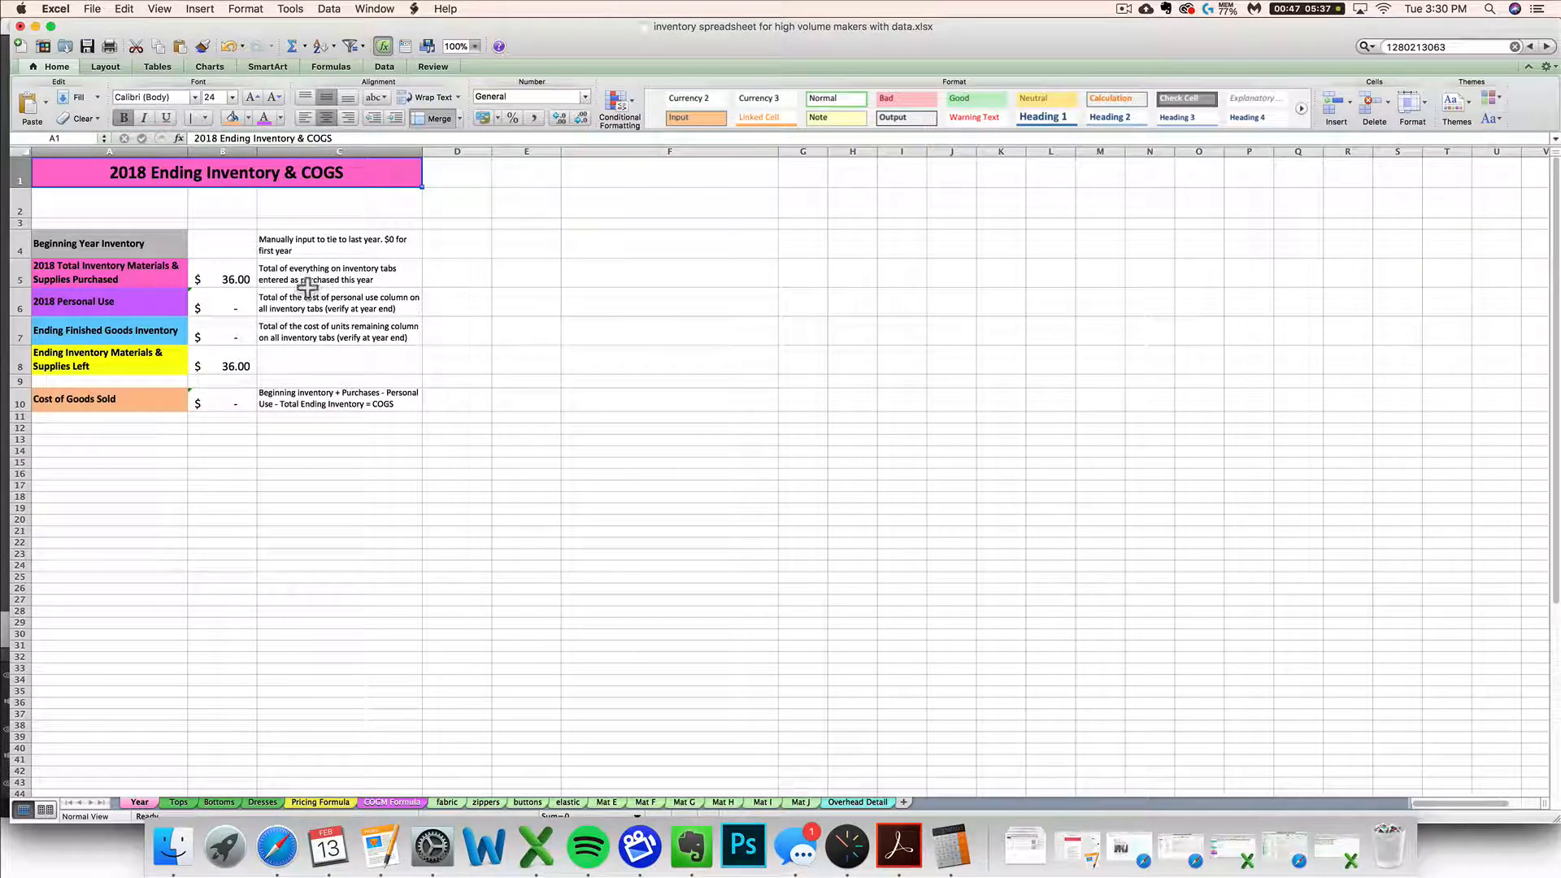
{"action": "left_click", "coordinate": [447, 803]}
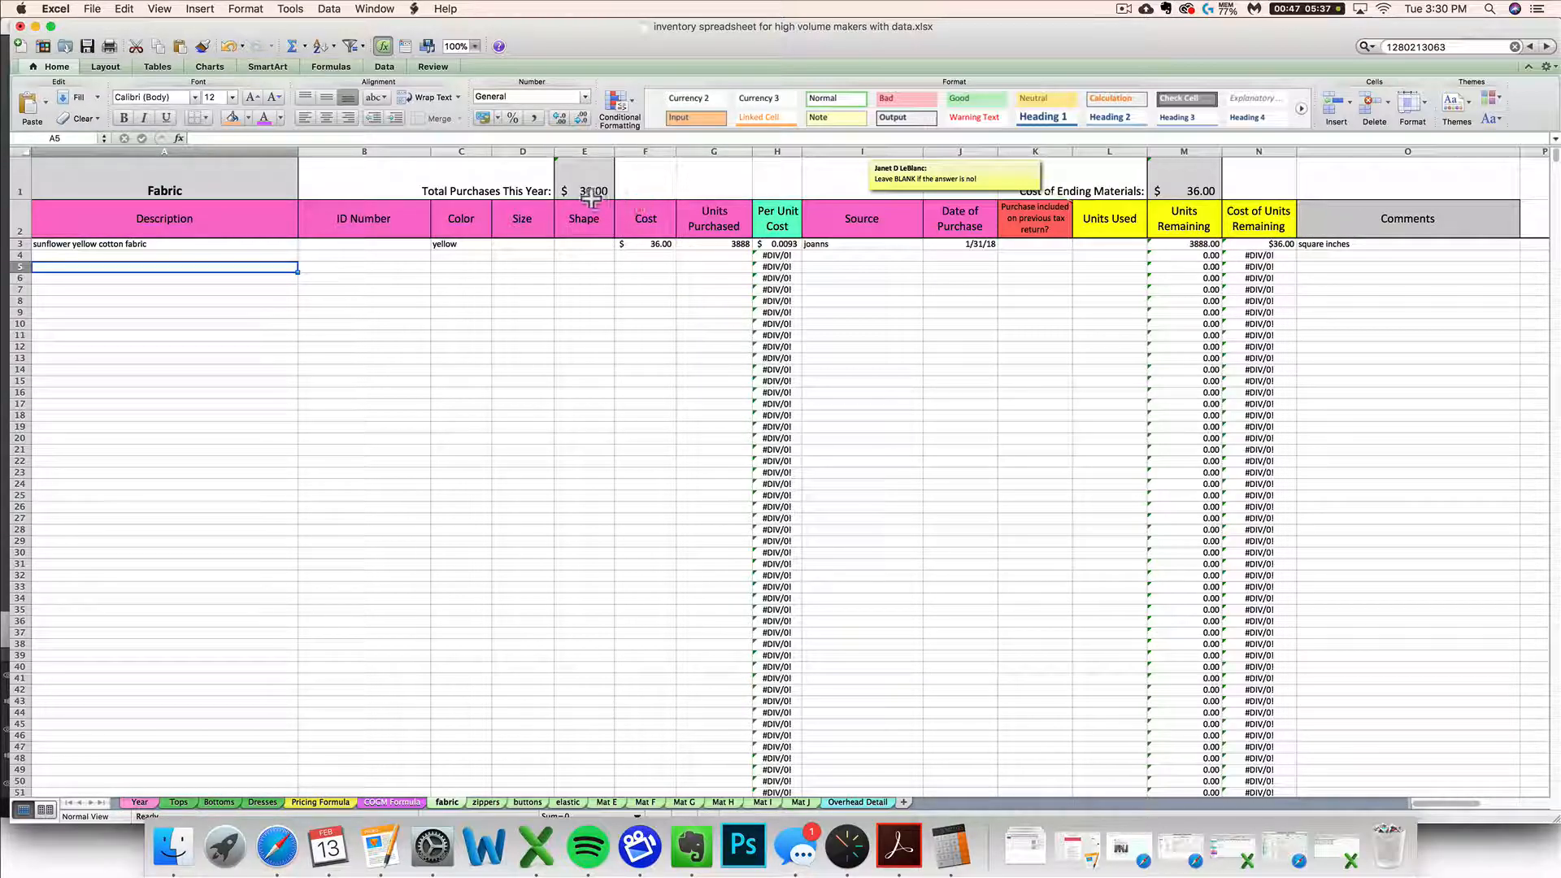
- Add pink geometric cotton fabric in row 4: color pink, cost 12, 256 units, source joannas, date 1/31/17, included on previous tax return yes
{"action": "left_click", "coordinate": [230, 256]}
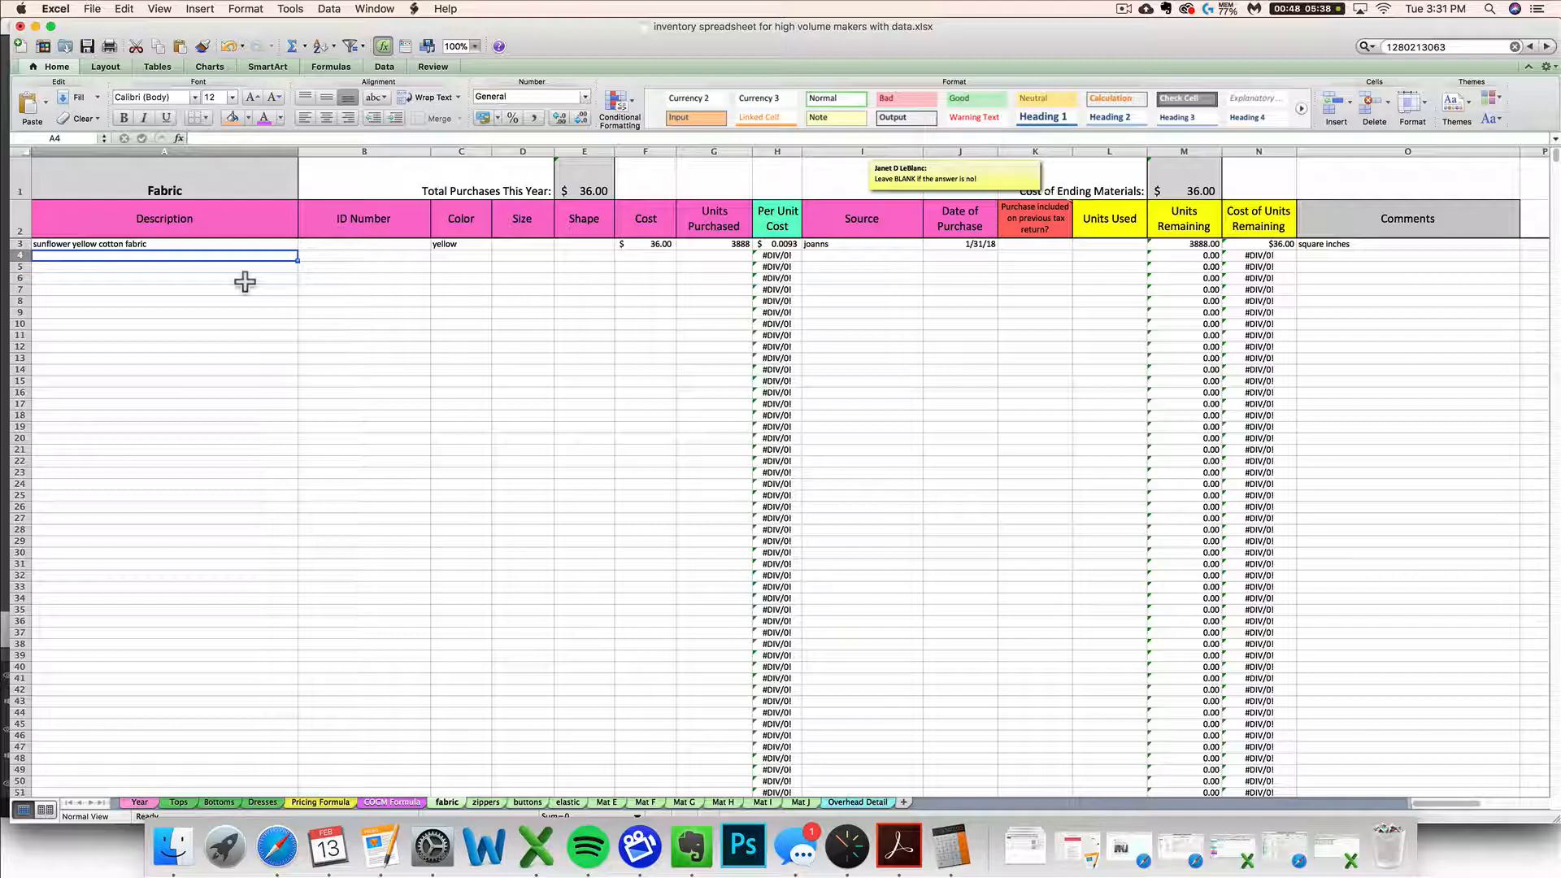
{"action": "type", "text": "pink geometric cotton fabric"}
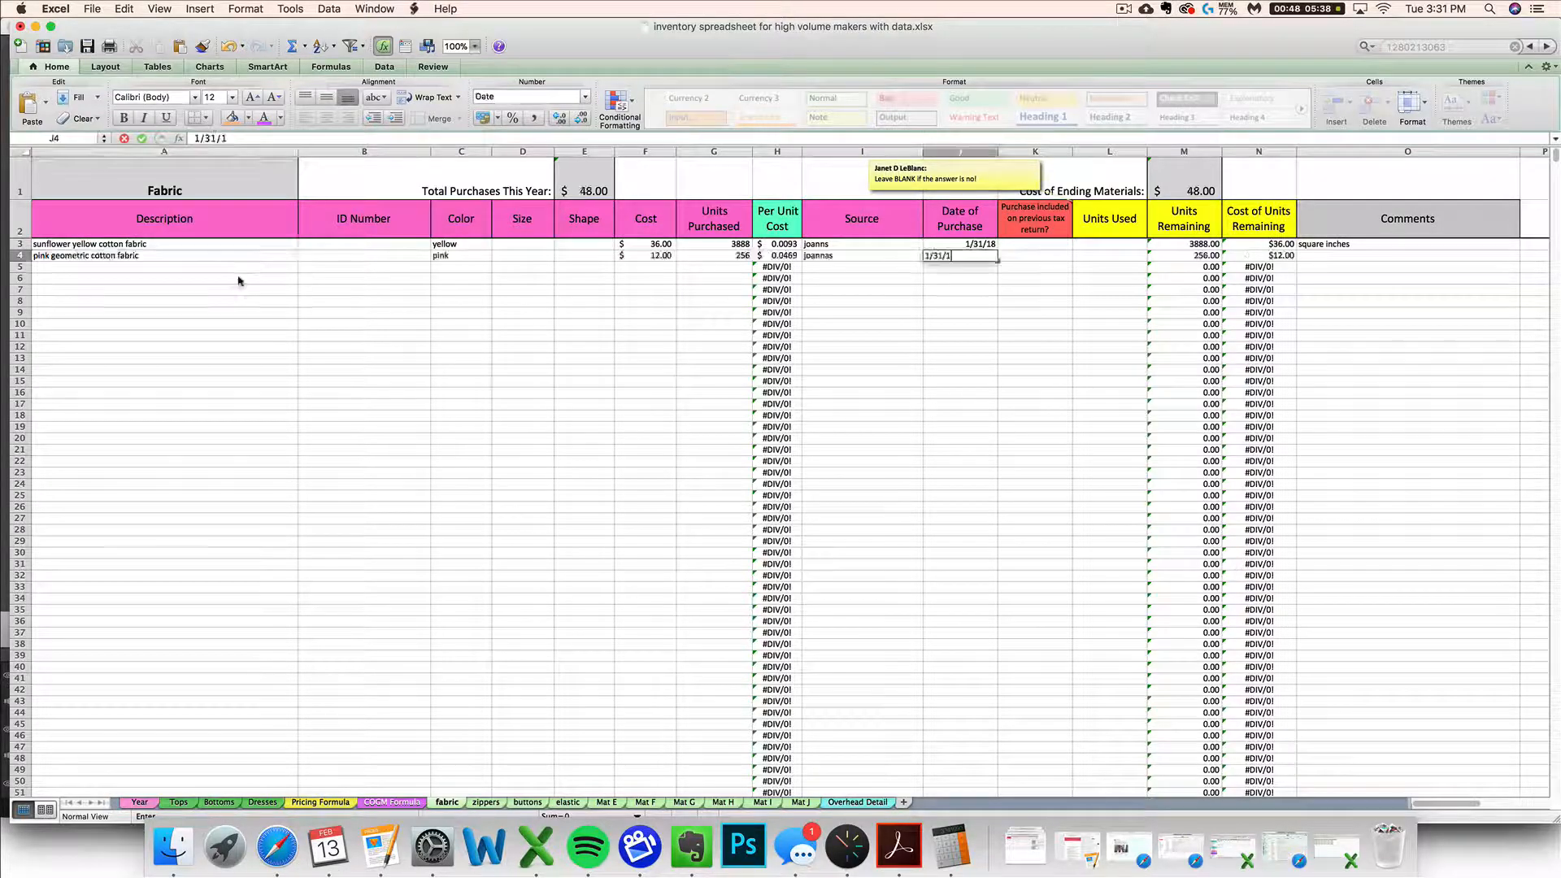
{"action": "key", "text": "Tab"}
{"action": "type", "text": "yes"}
{"action": "key", "text": "Return"}
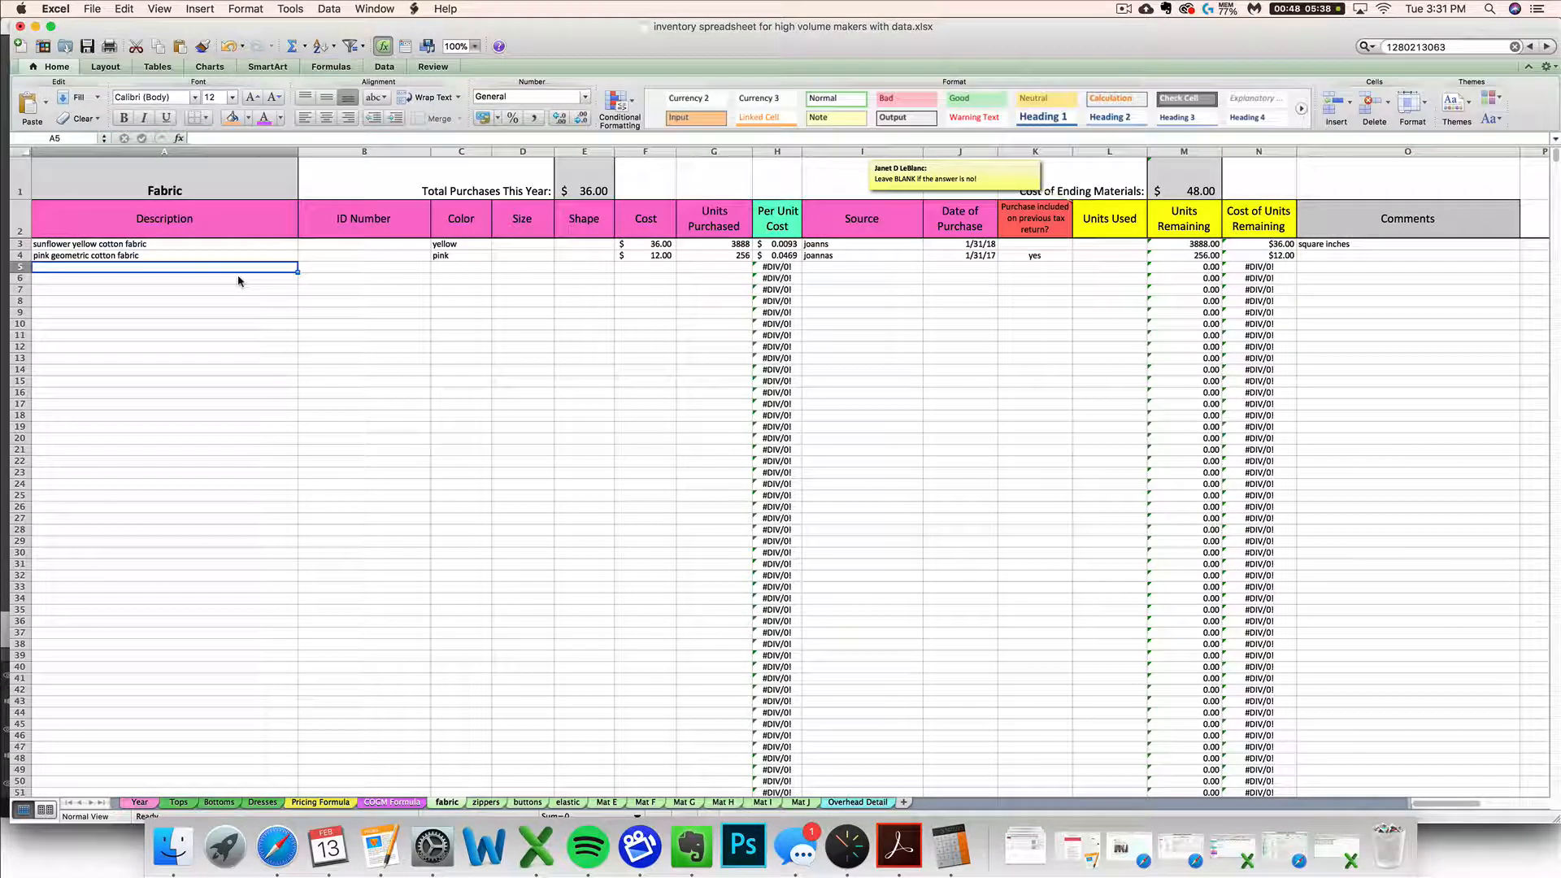
- Compare the pink fabric's tax return answer, cost and remaining cost with the purchases and ending inventory figures on the Year sheet
{"action": "left_click", "coordinate": [1028, 257]}
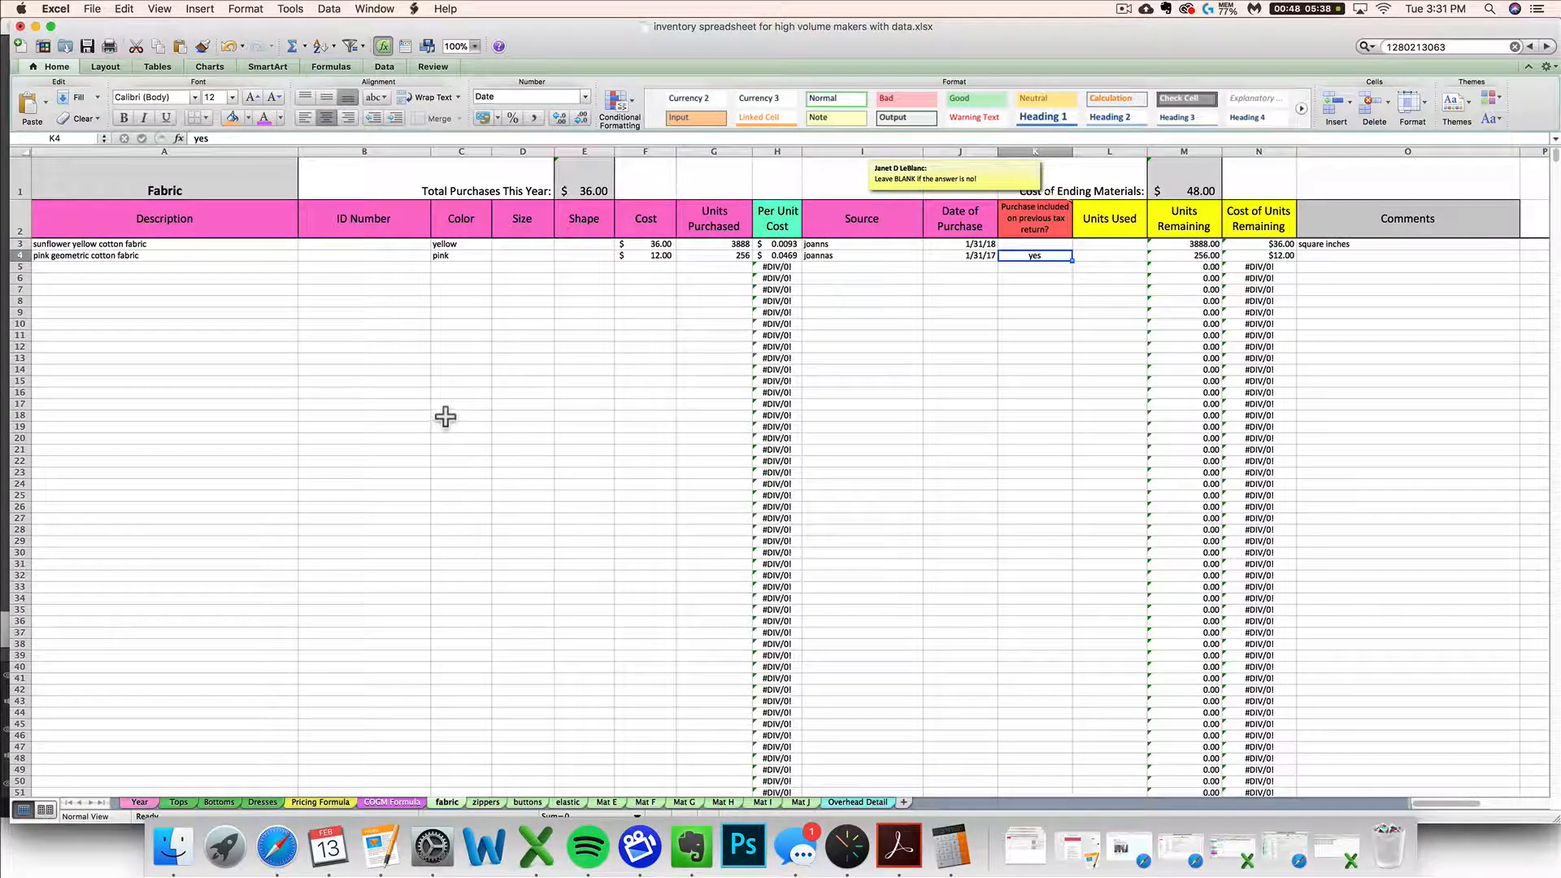
{"action": "left_click", "coordinate": [139, 803]}
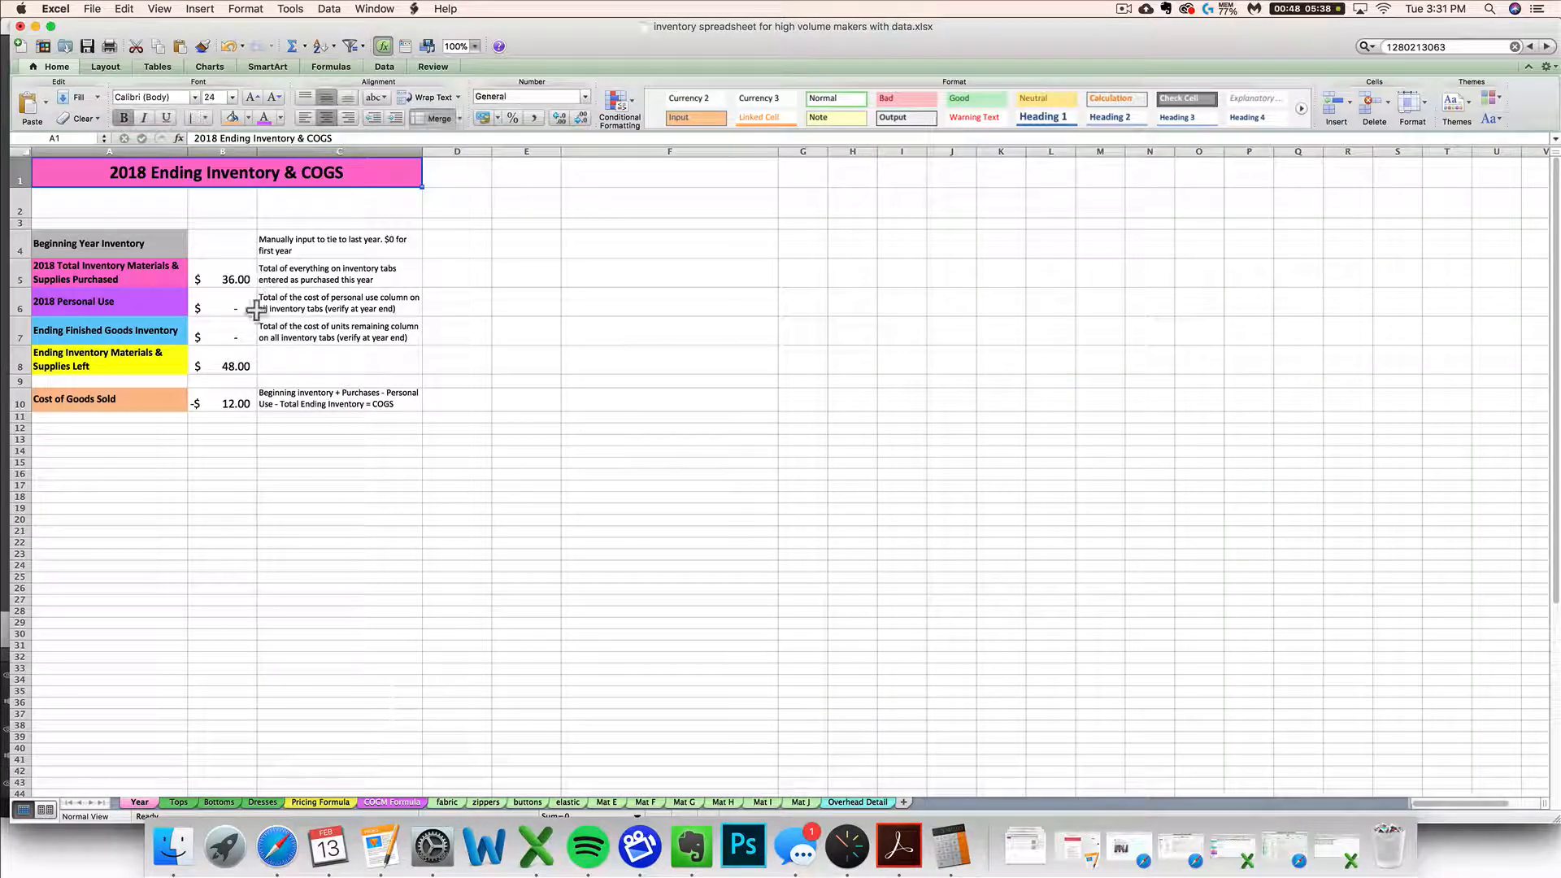
{"action": "left_click", "coordinate": [448, 804]}
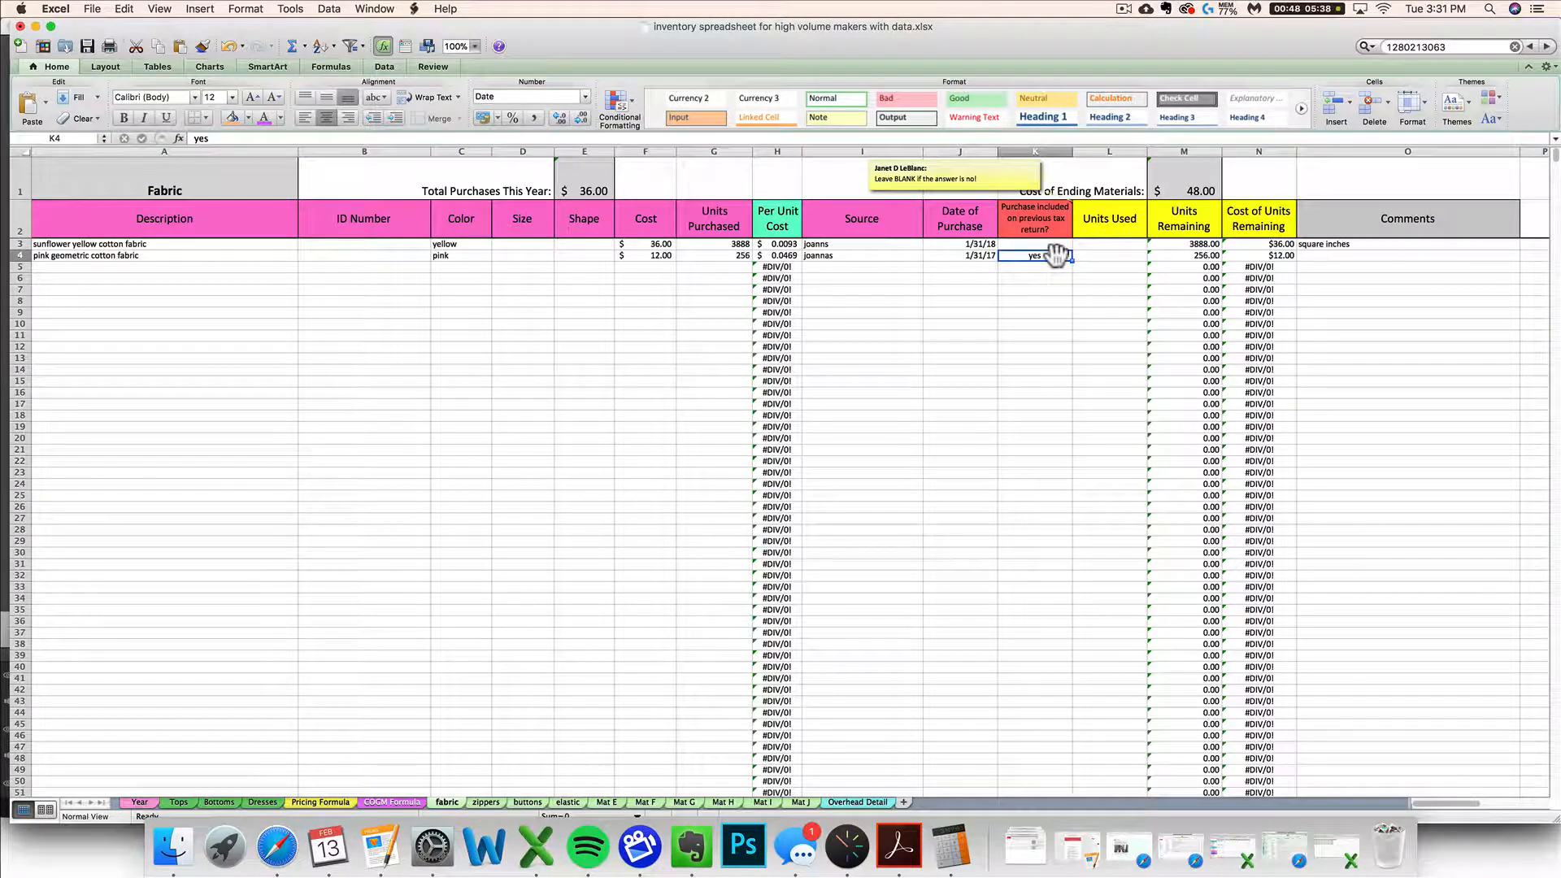
{"action": "left_click", "coordinate": [649, 256]}
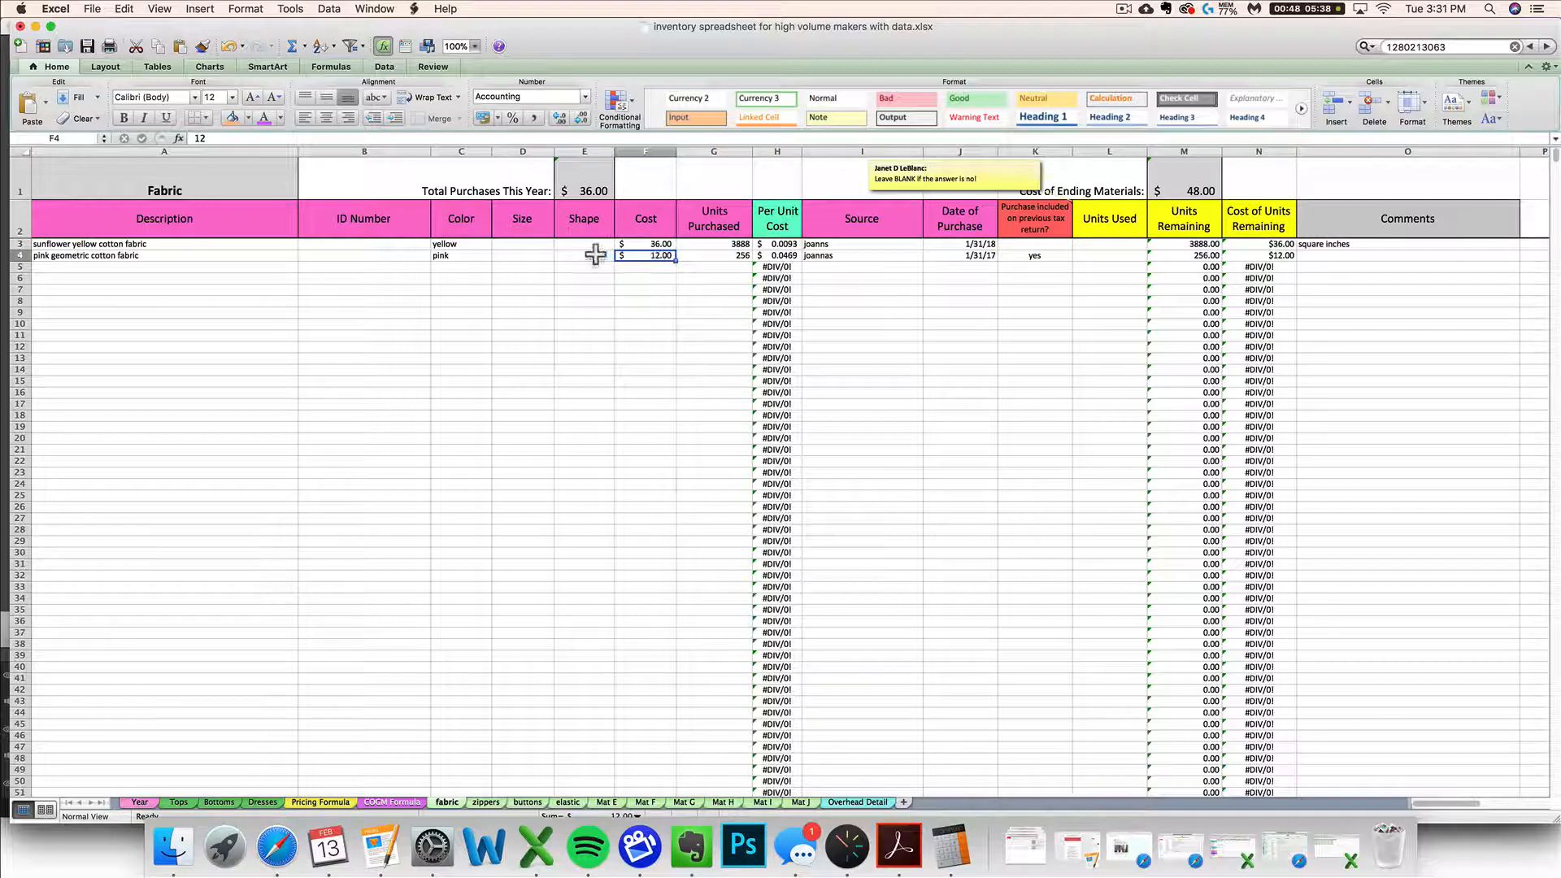
{"action": "left_click", "coordinate": [1268, 255]}
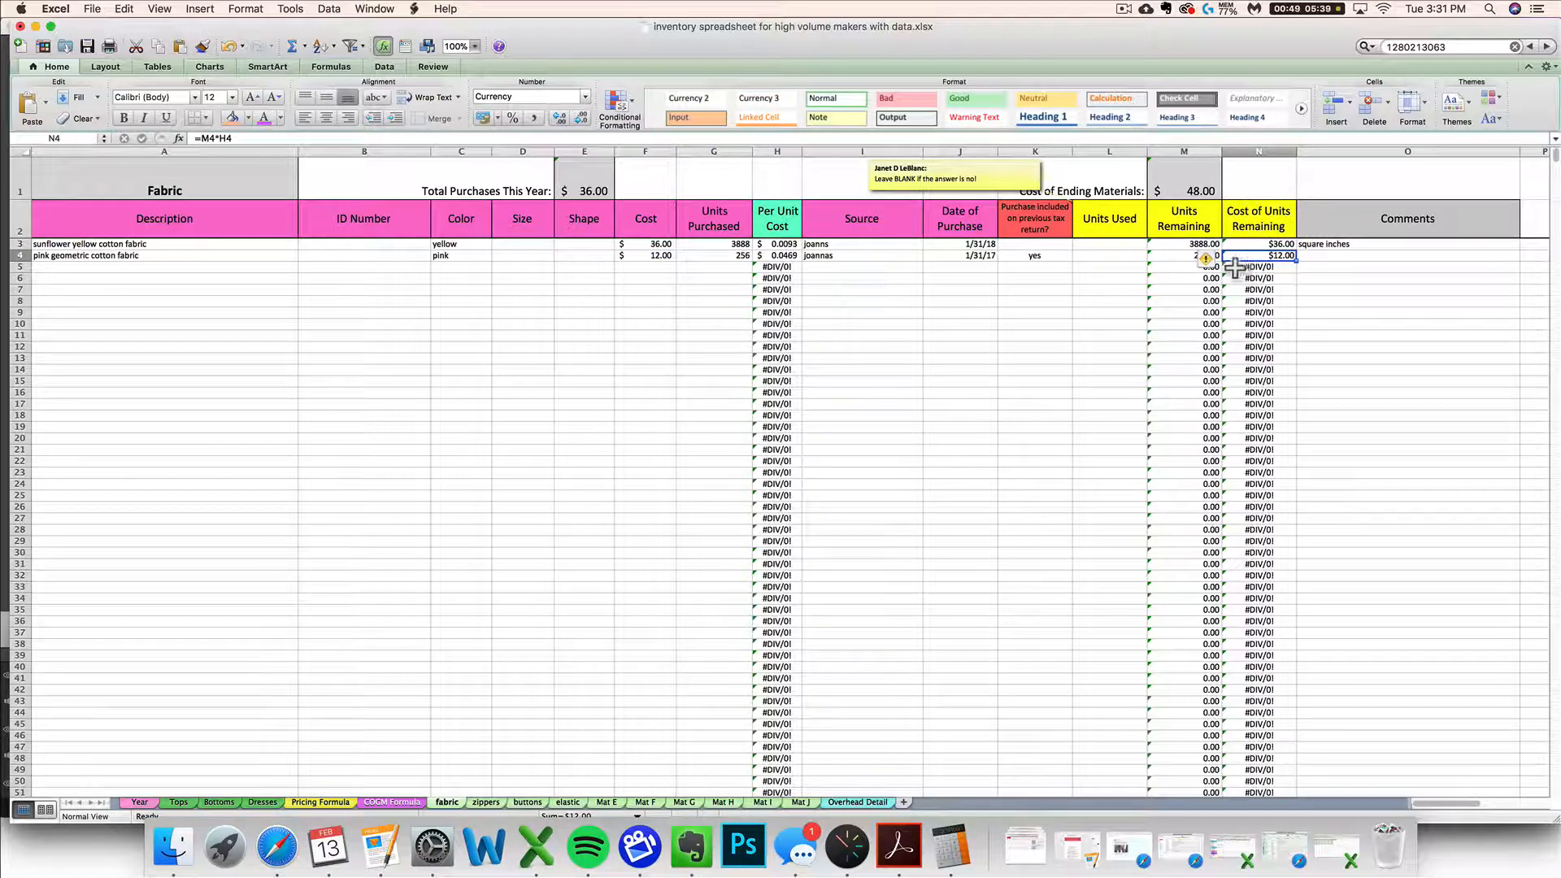
{"action": "left_click", "coordinate": [140, 803]}
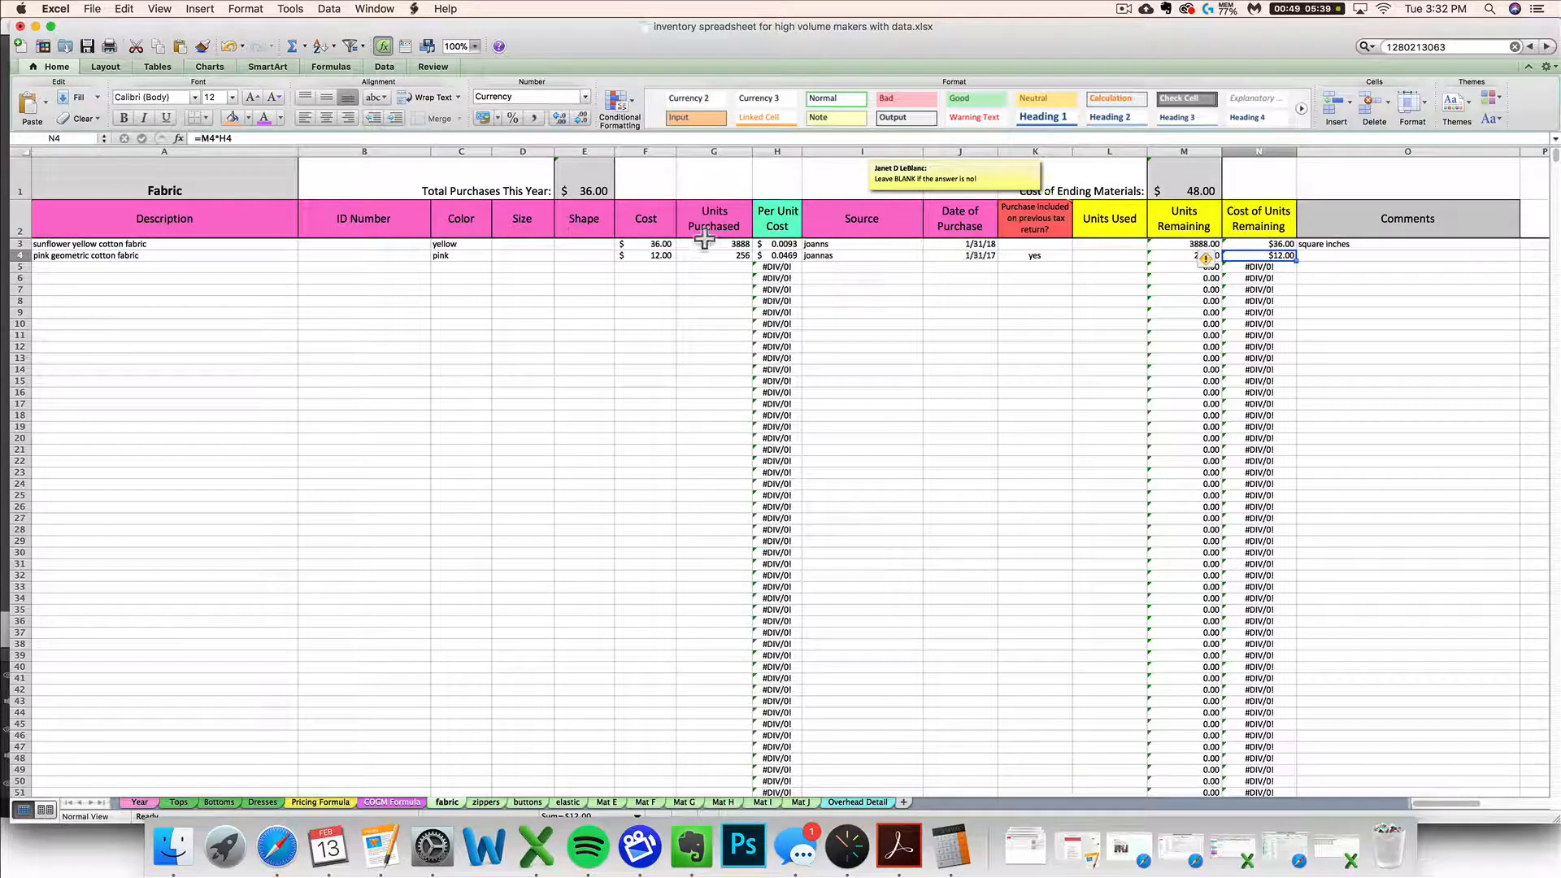
- Clear the pink fabric's previous tax return answer and re-enter it as yes
{"action": "left_click", "coordinate": [1055, 256]}
{"action": "key", "text": "BackSpace"}
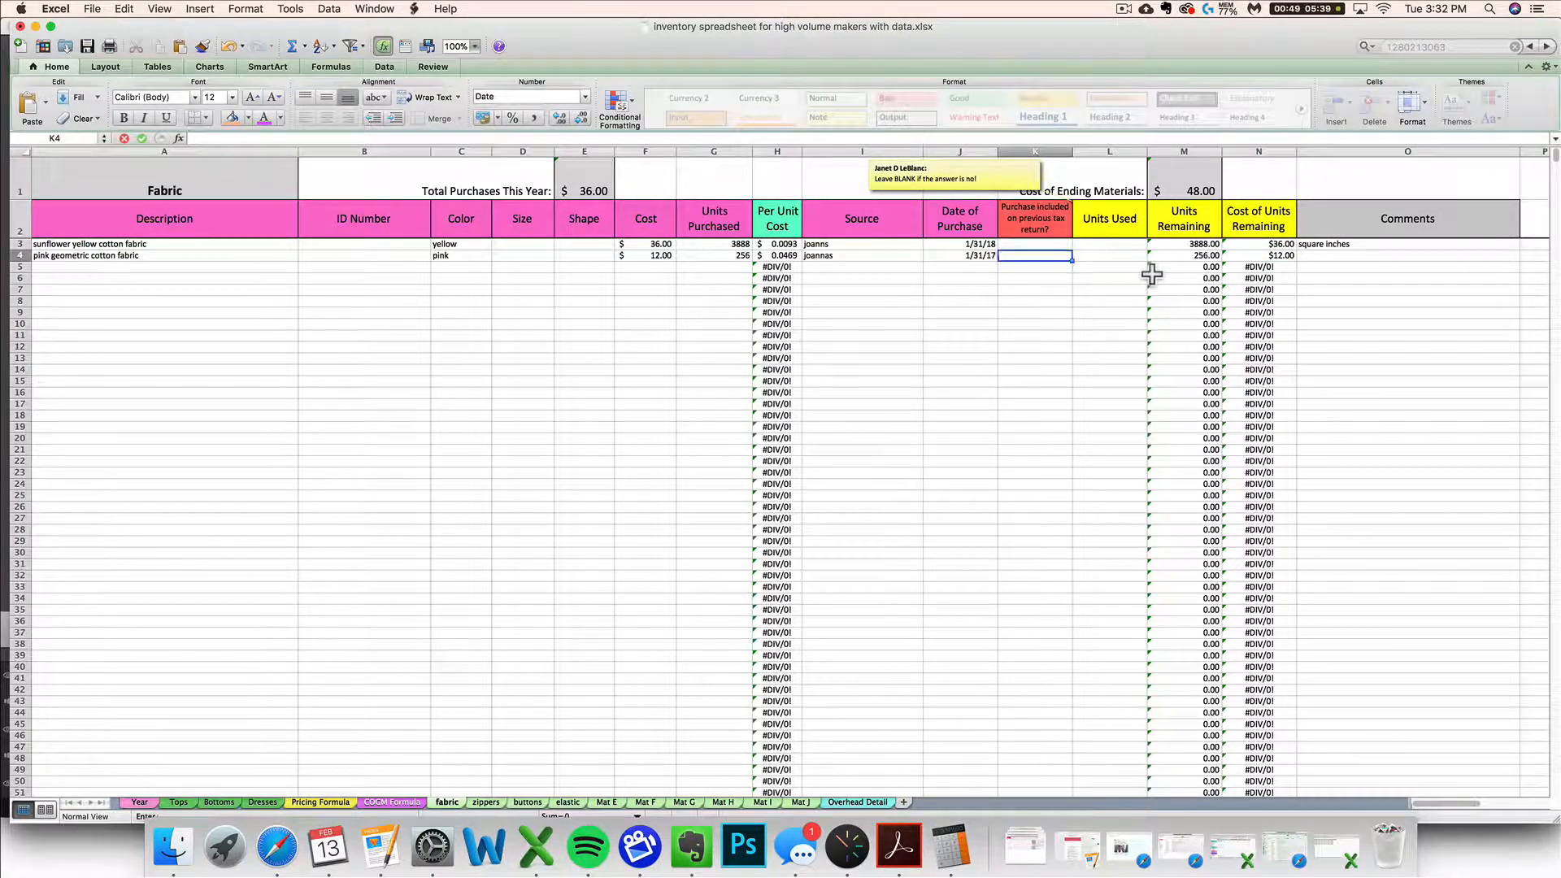
{"action": "key", "text": "Return"}
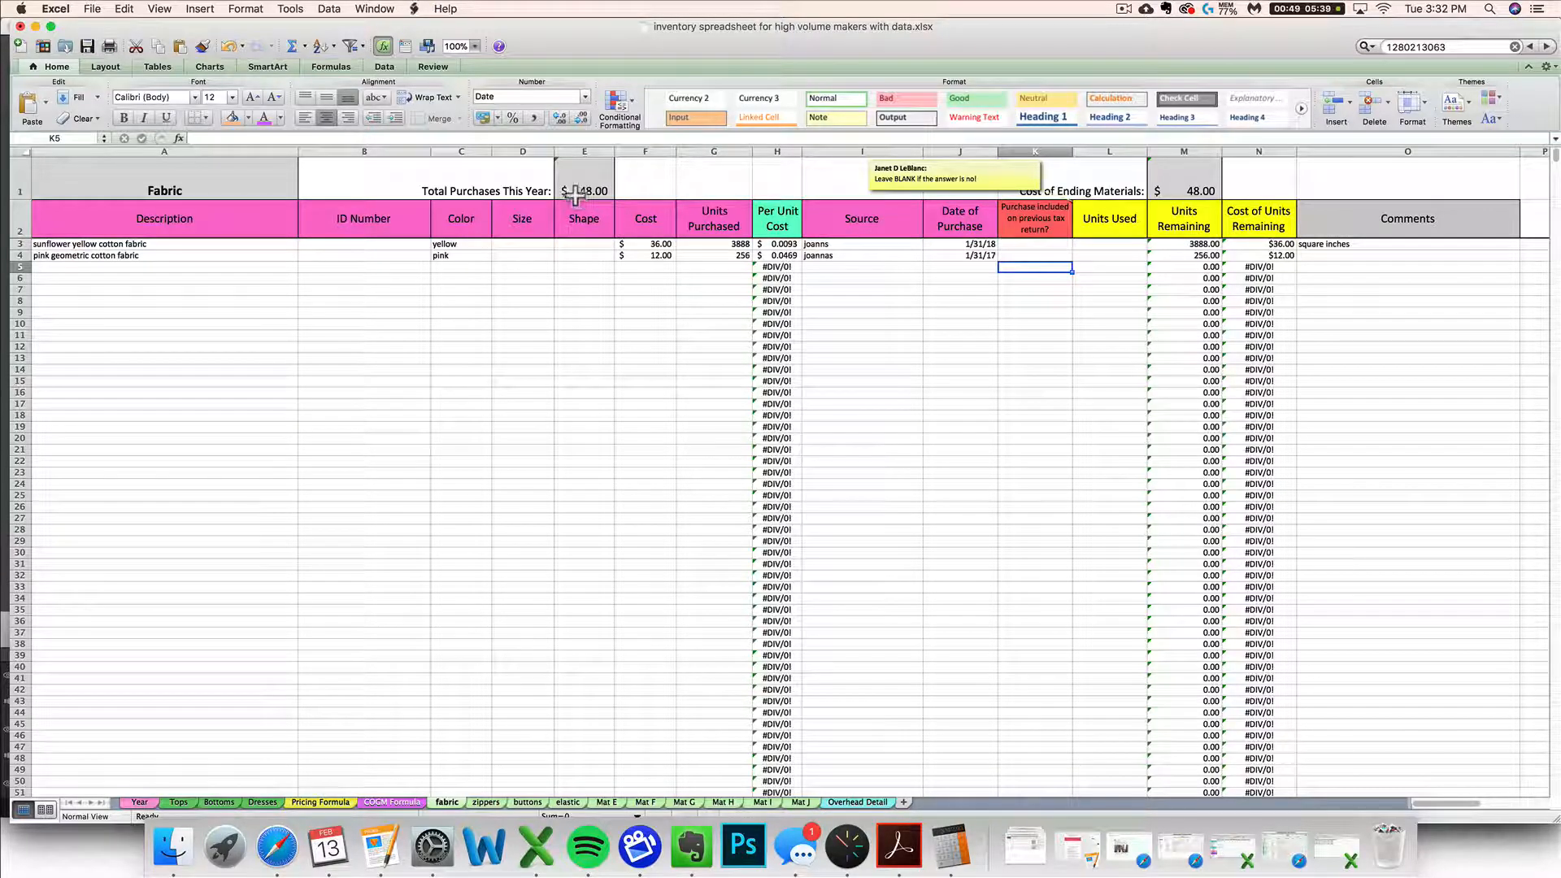
{"action": "left_click", "coordinate": [1022, 258]}
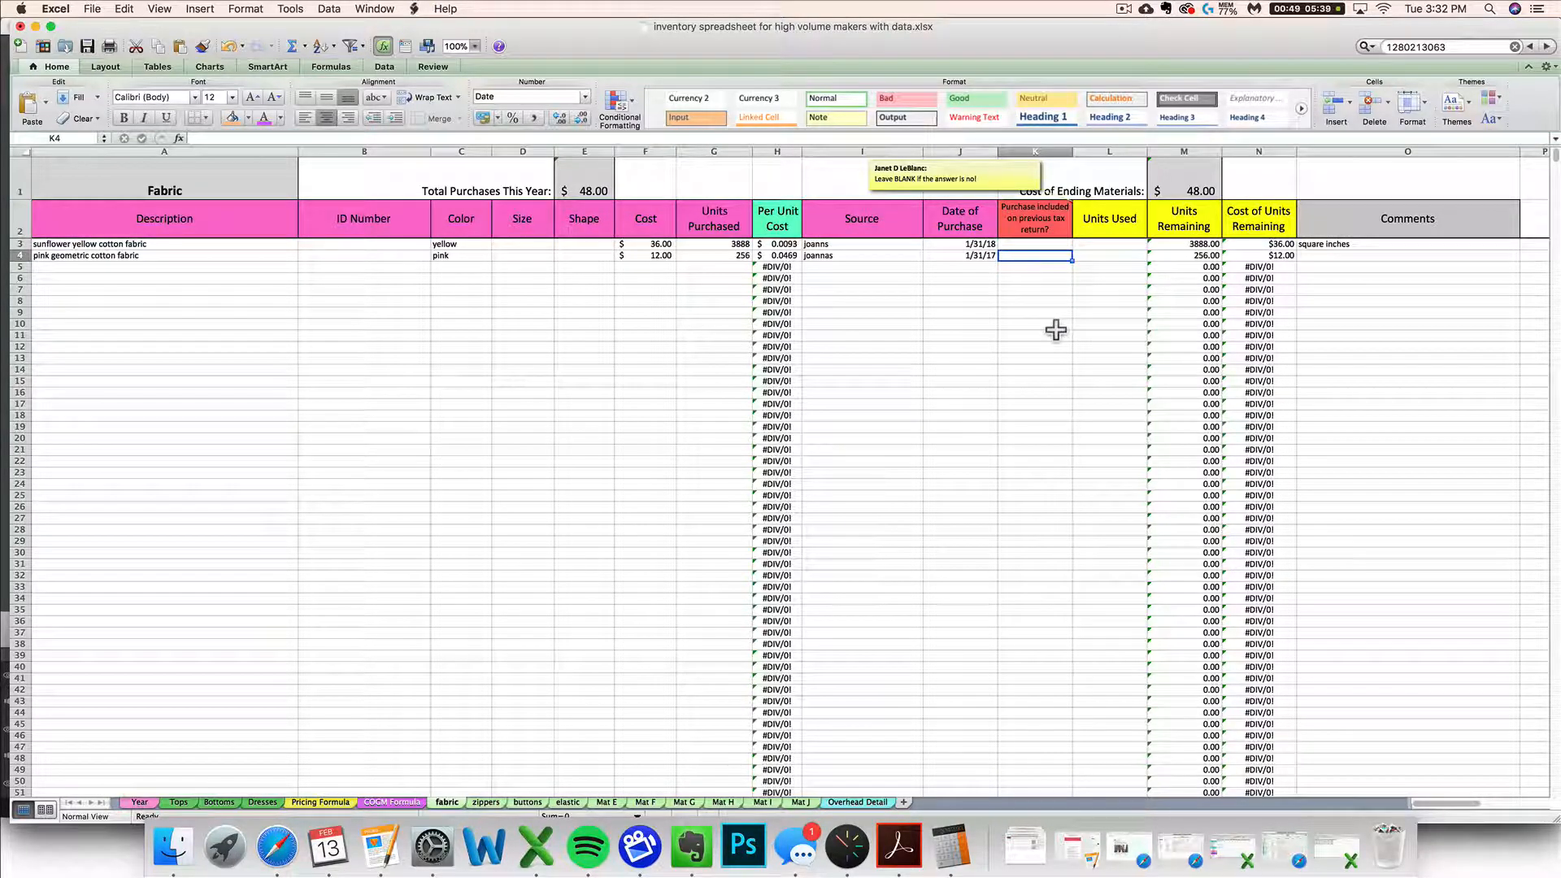
{"action": "type", "text": "yes"}
{"action": "key", "text": "Return"}
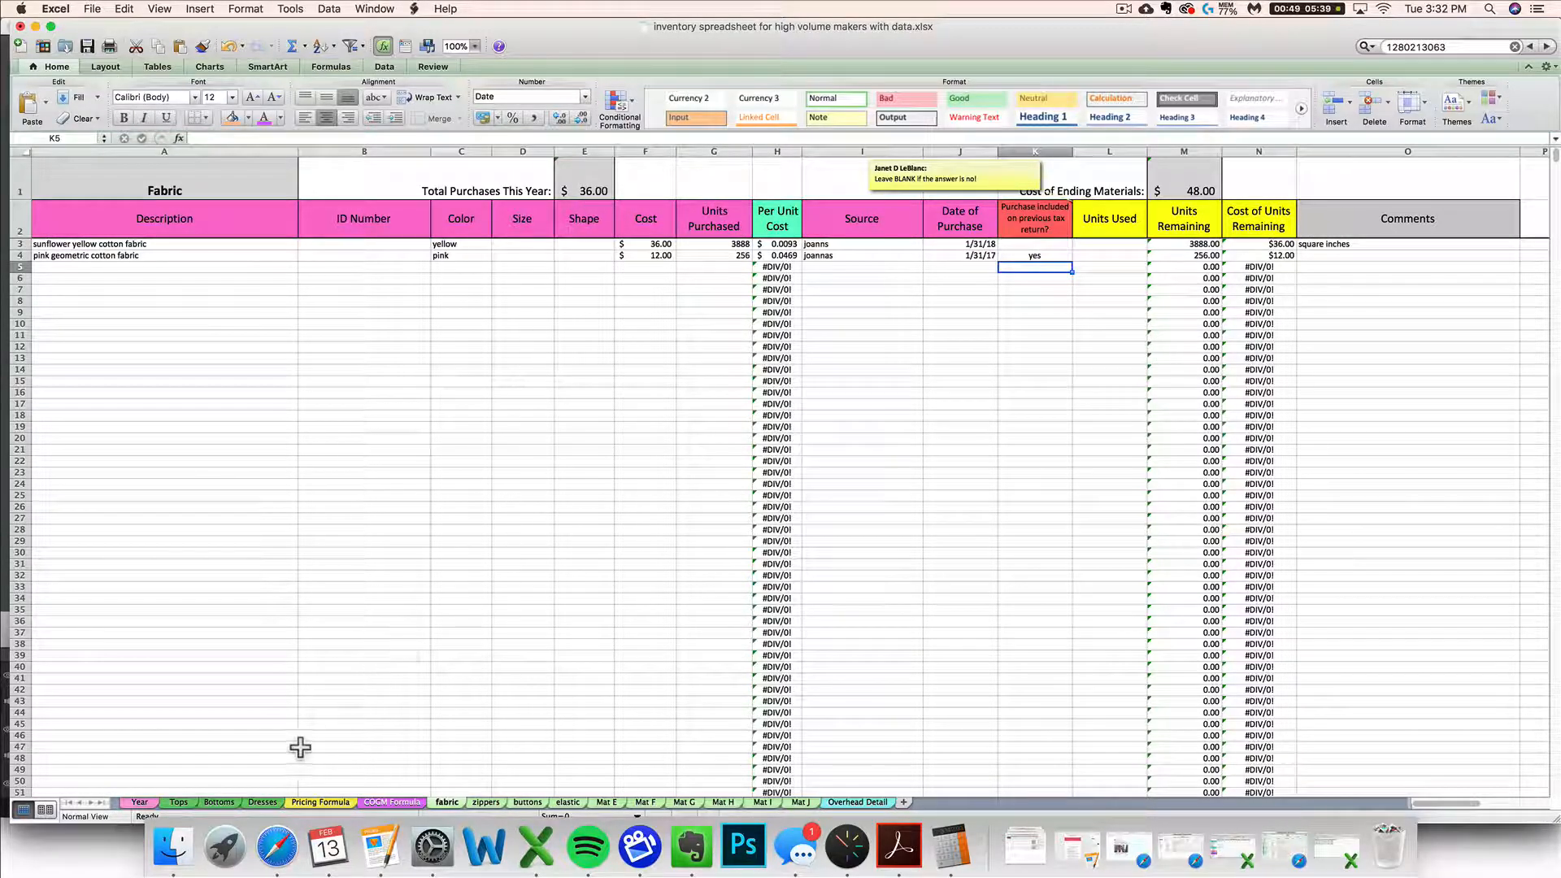
- Set the Beginning Year Inventory on the Year sheet to 12
{"action": "left_click", "coordinate": [140, 802]}
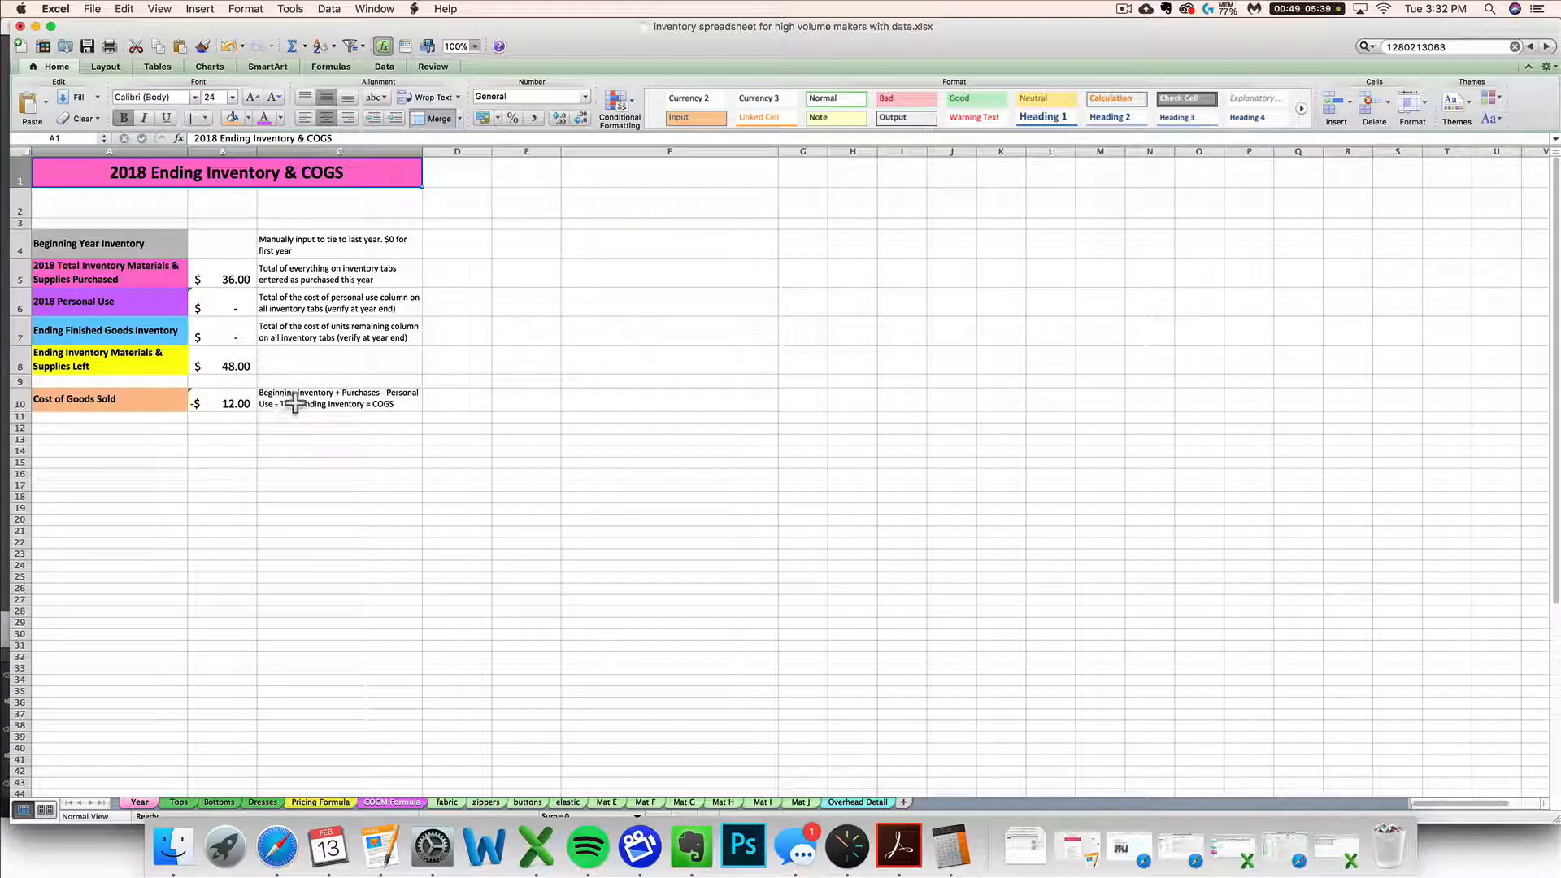
{"action": "left_click", "coordinate": [218, 252]}
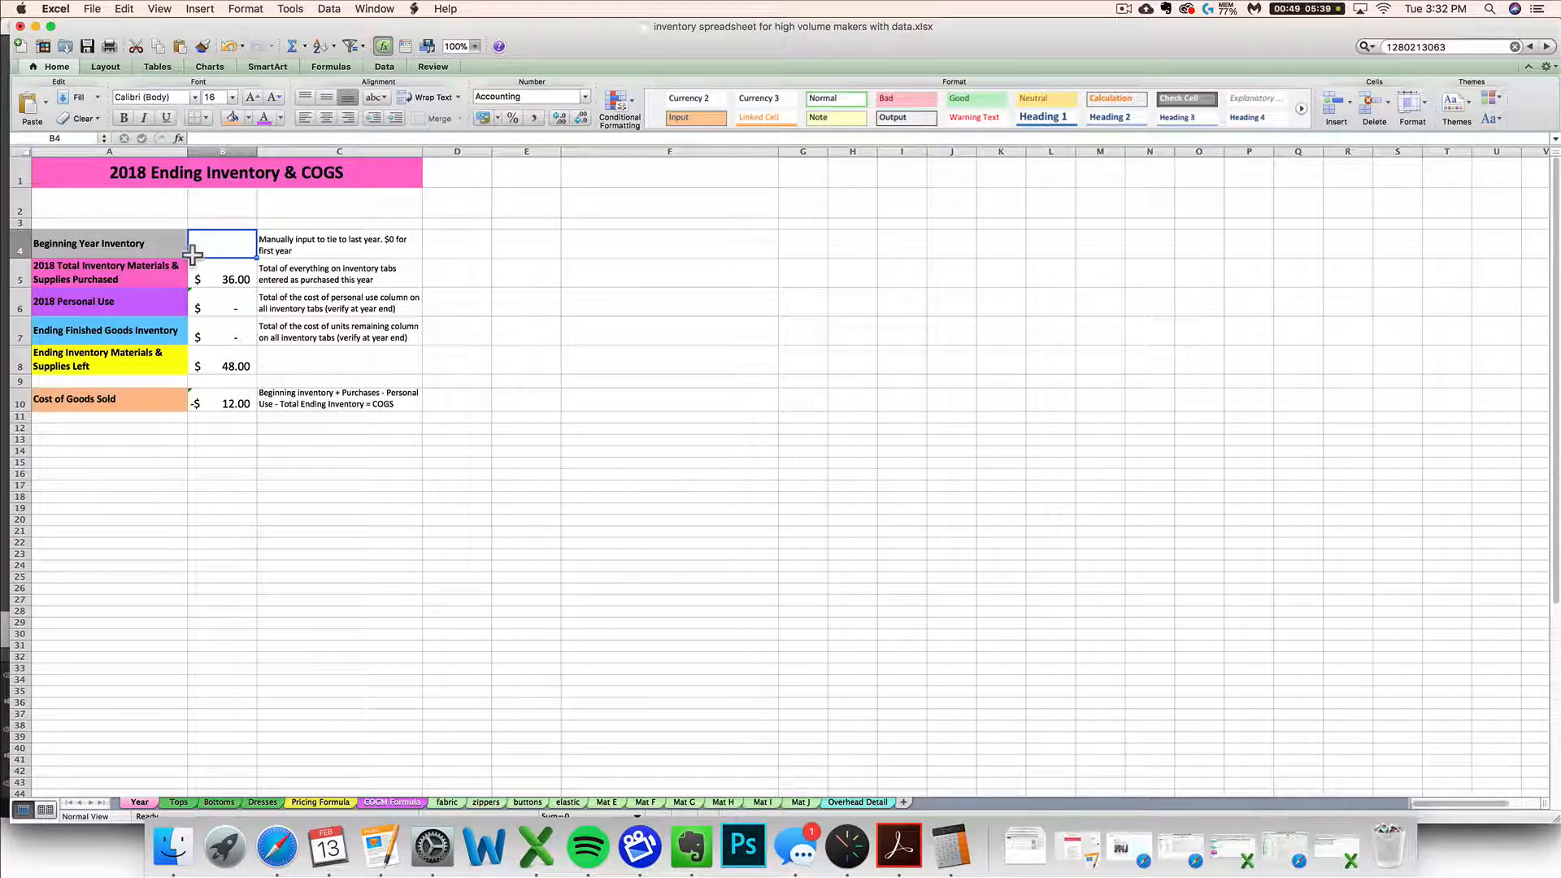
{"action": "type", "text": "12"}
{"action": "key", "text": "Return"}
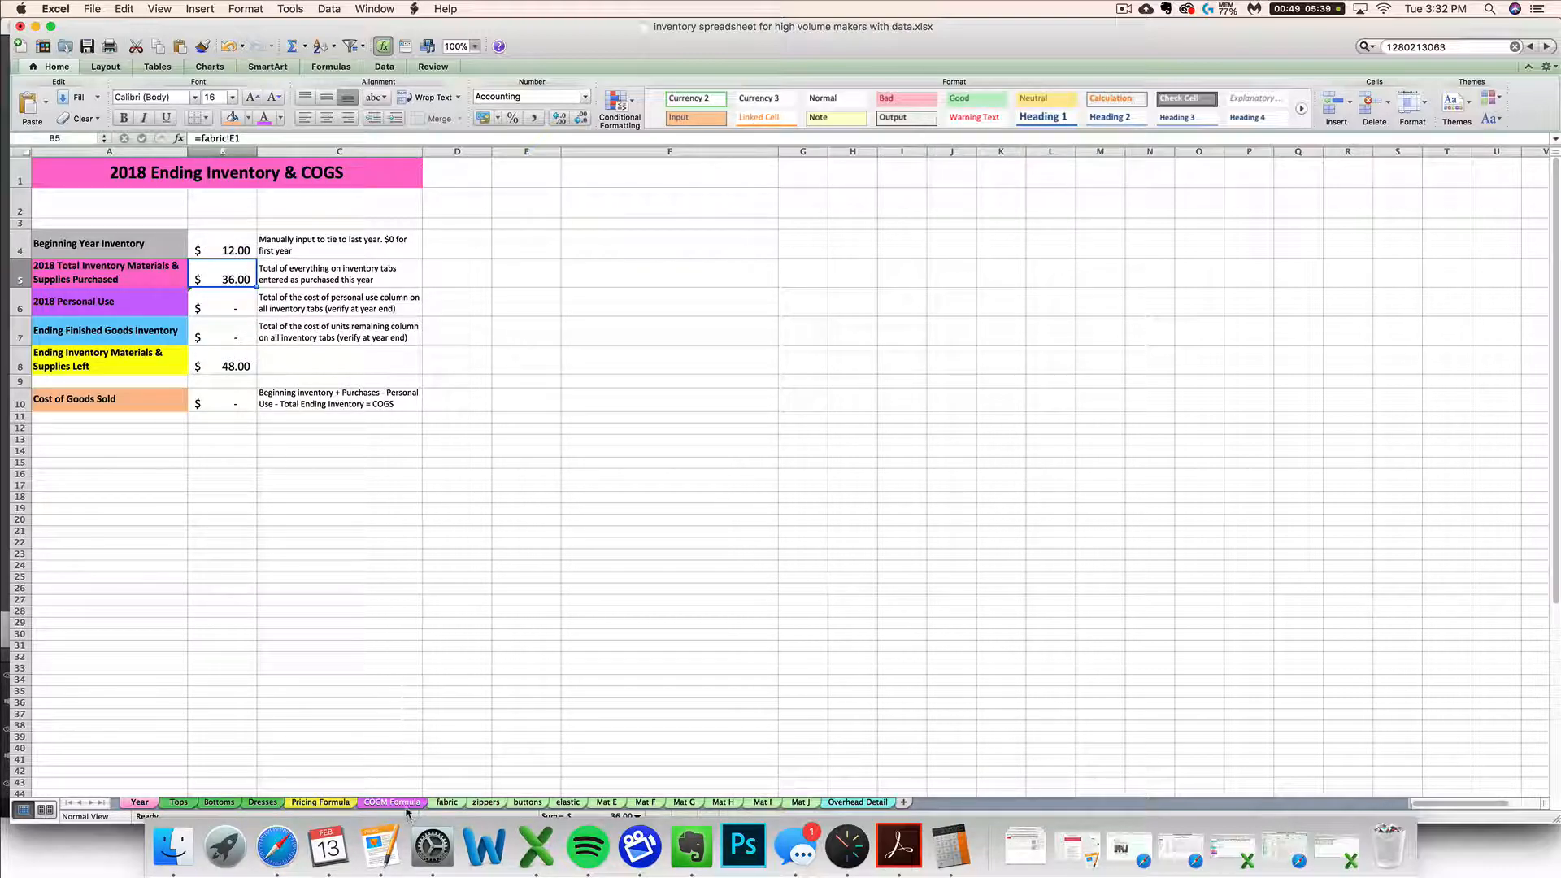
- On the fabric sheet, clear the pink fabric's previous tax return answer and correct its source to joanns
{"action": "left_click", "coordinate": [443, 804]}
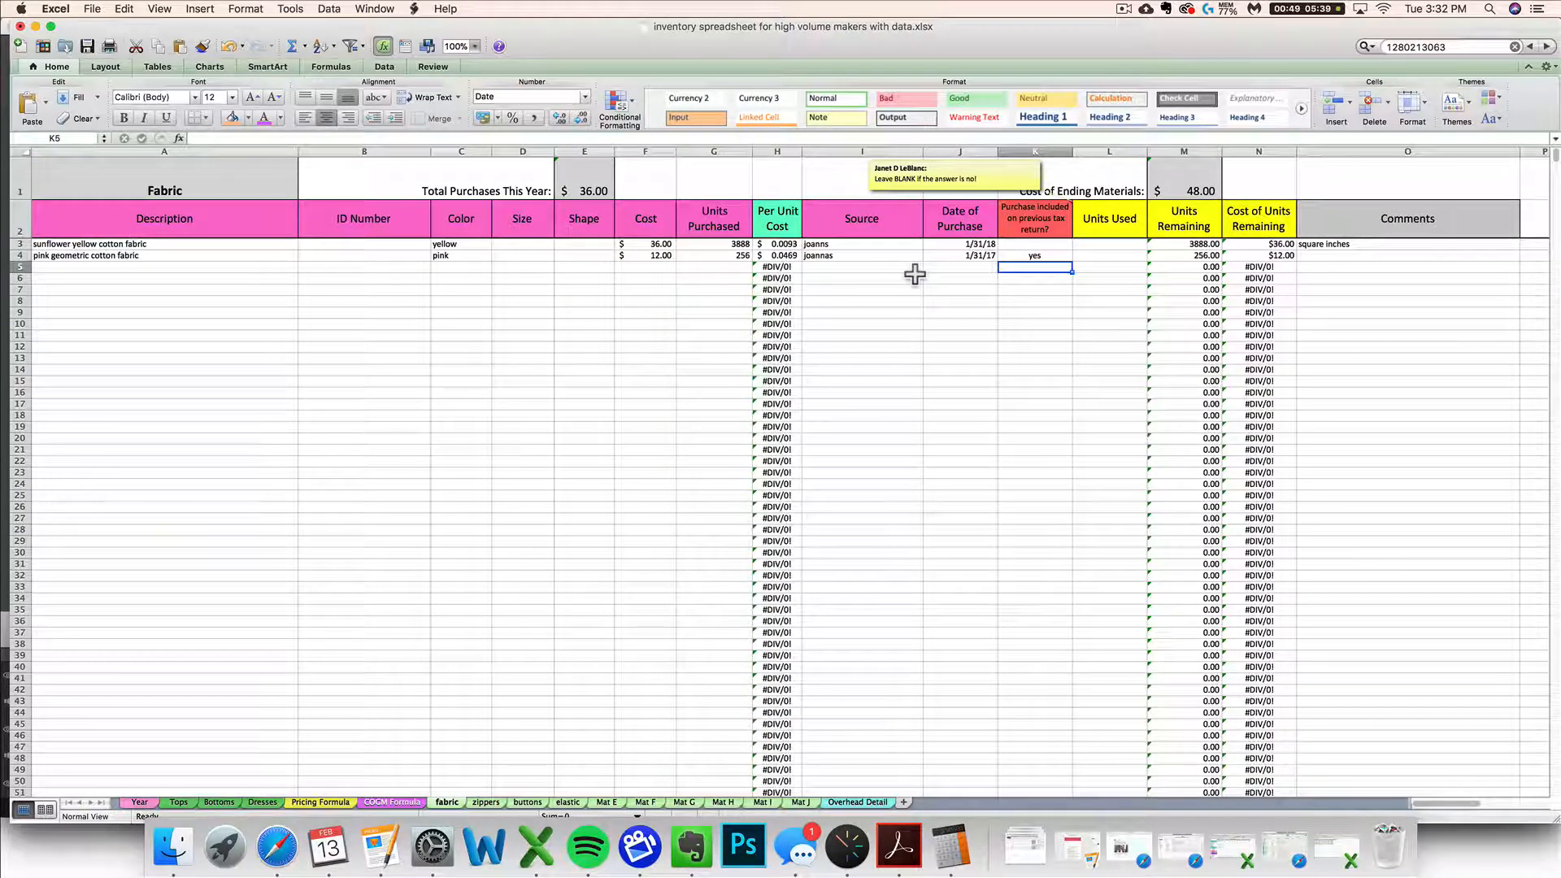
{"action": "left_click", "coordinate": [980, 256]}
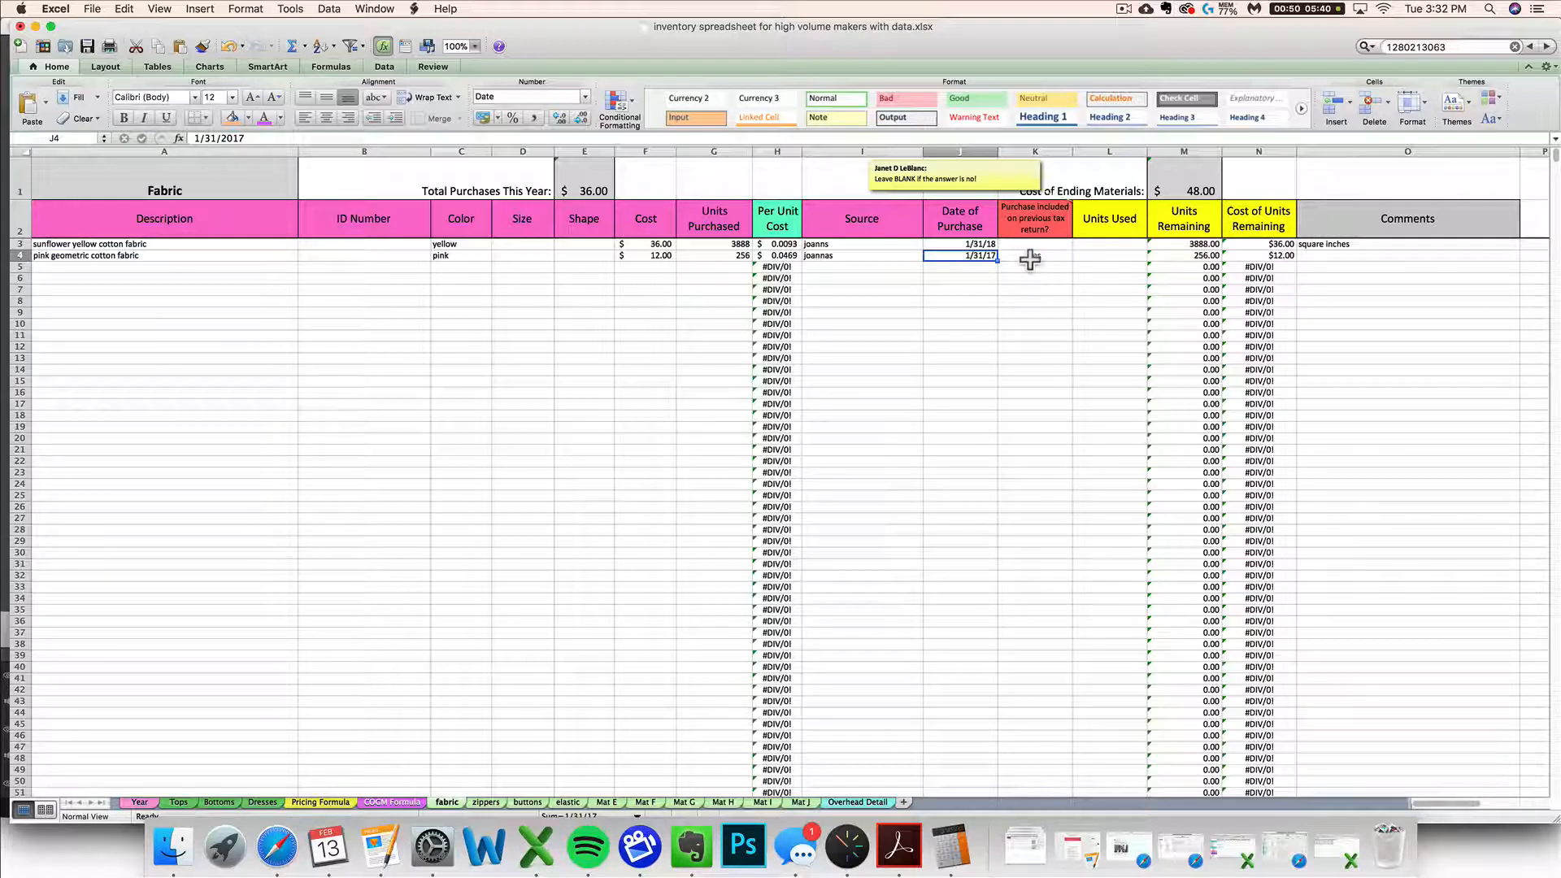
{"action": "scroll", "coordinate": [1030, 259], "scroll_direction": "down", "scroll_amount": 1}
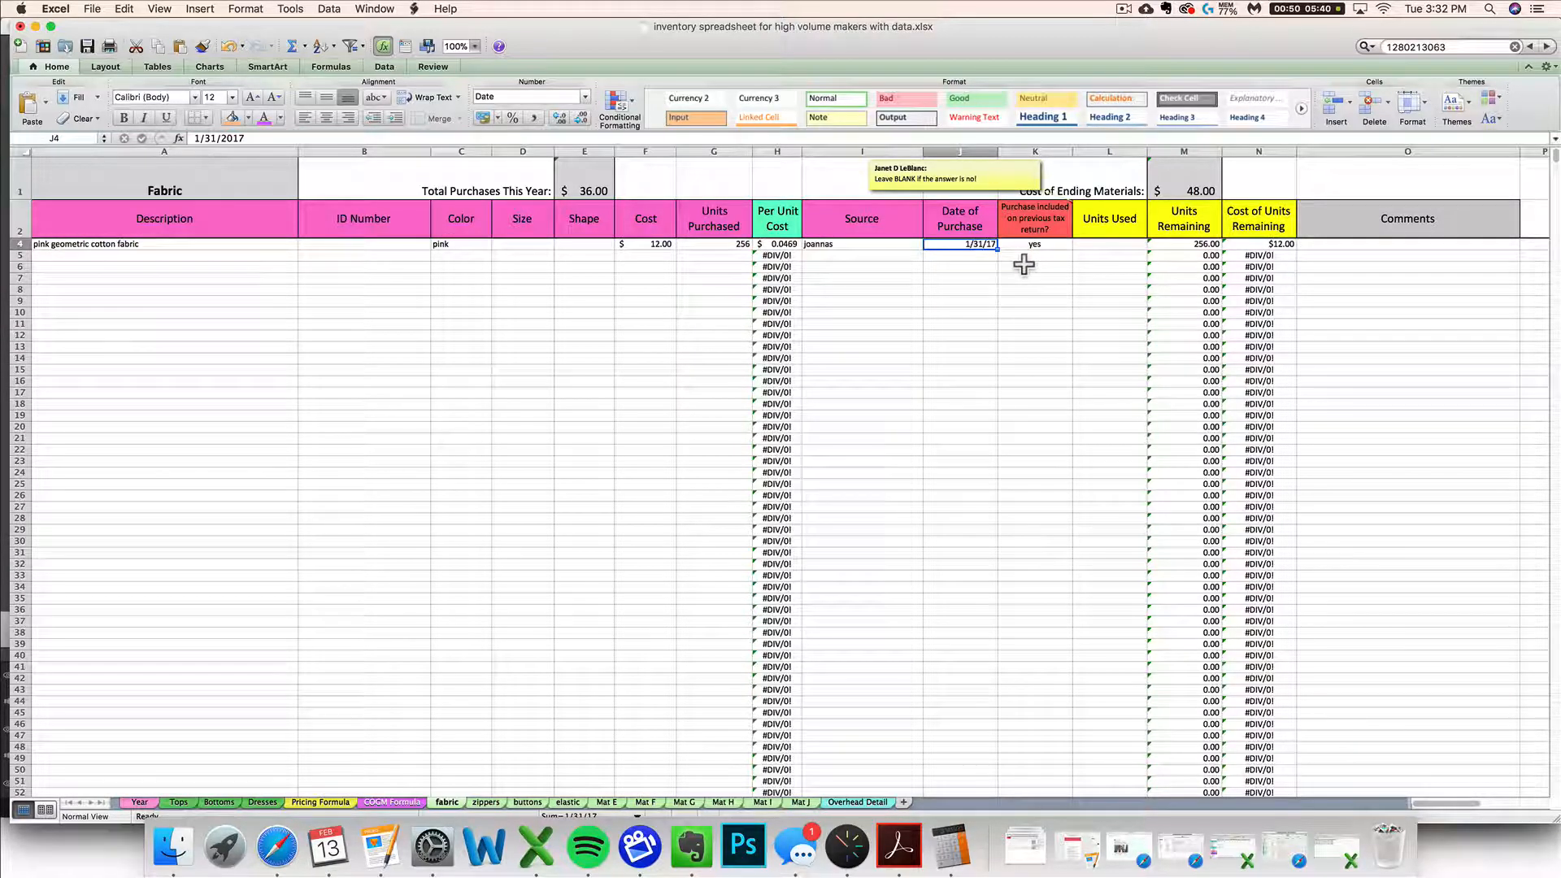
{"action": "scroll", "coordinate": [1023, 263], "scroll_direction": "up", "scroll_amount": 1}
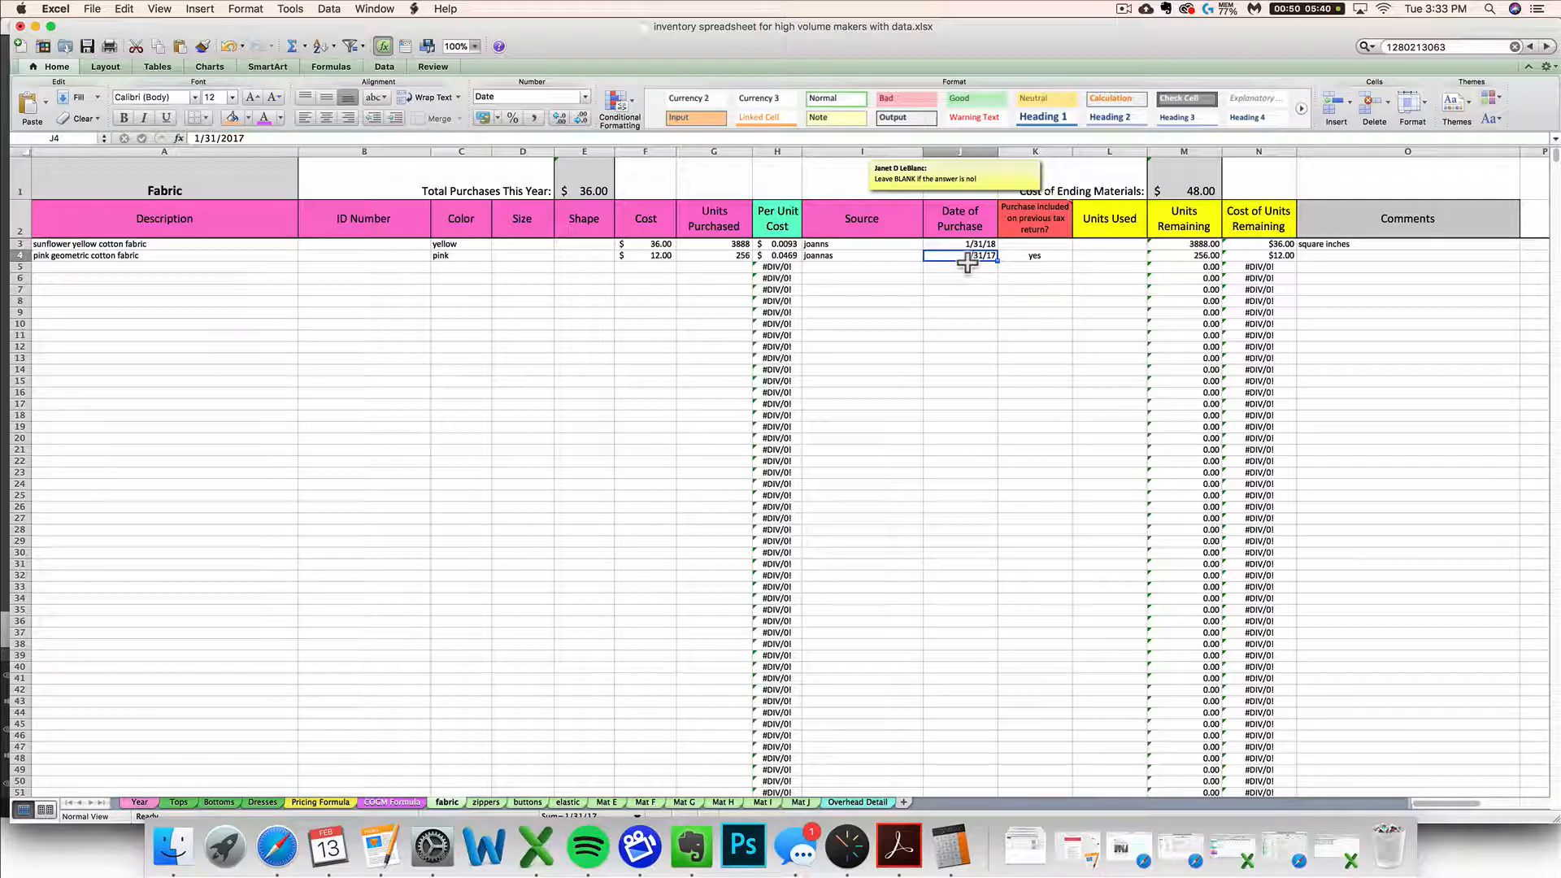
{"action": "left_click", "coordinate": [1010, 257]}
{"action": "key", "text": "BackSpace"}
{"action": "key", "text": "Return"}
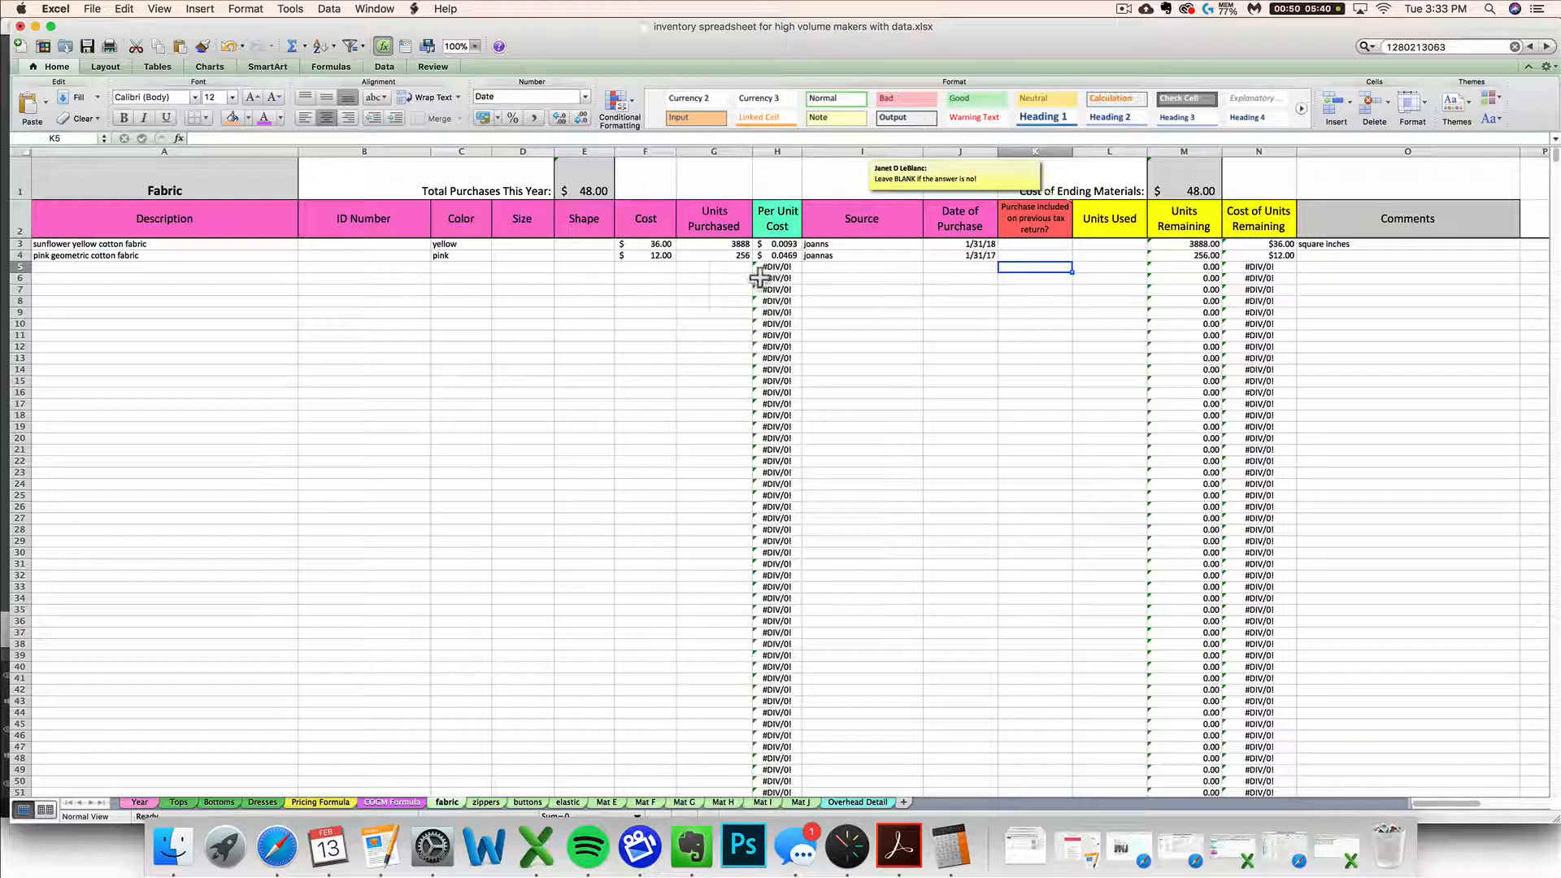
{"action": "left_click", "coordinate": [984, 258]}
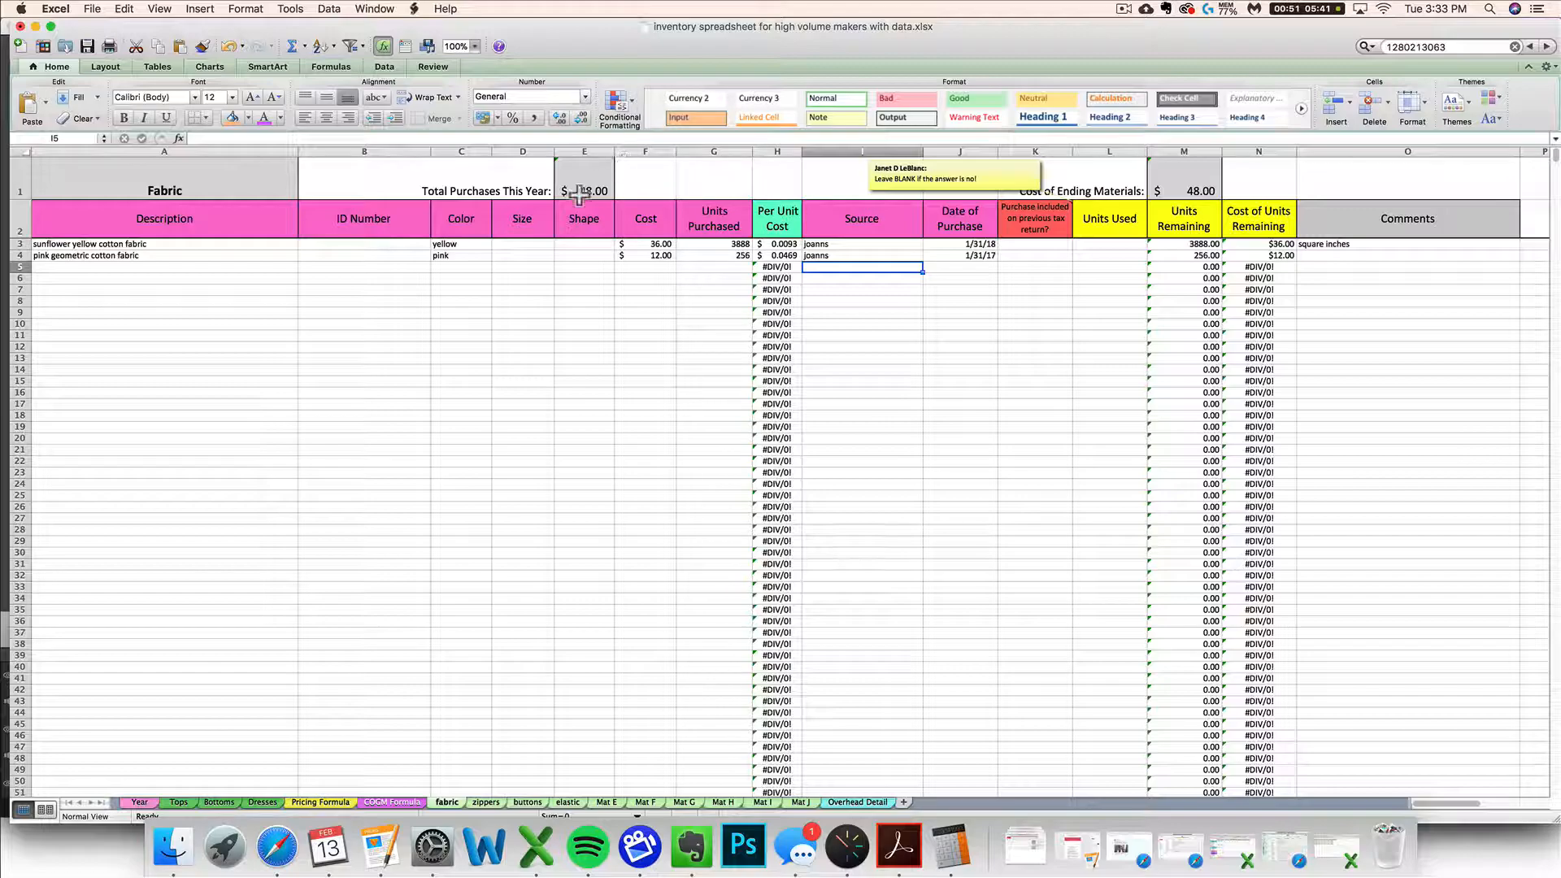
- Enter yes again as the pink fabric's previous tax return answer and blank the cell once more
{"action": "left_click", "coordinate": [1018, 246]}
{"action": "left_click", "coordinate": [1017, 254]}
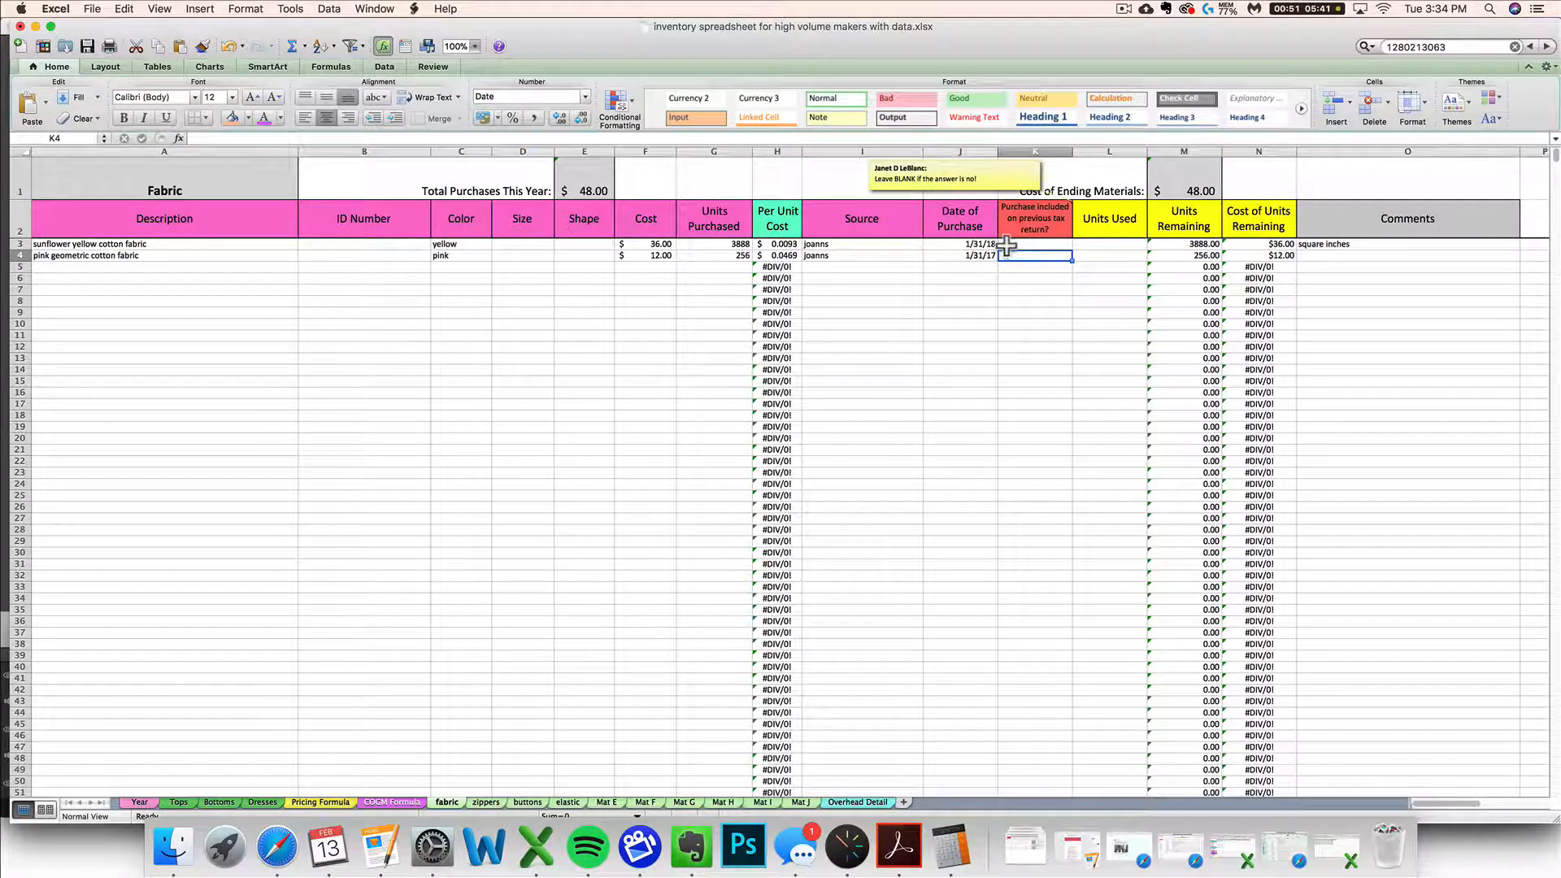
{"action": "type", "text": "yes"}
{"action": "key", "text": "Return"}
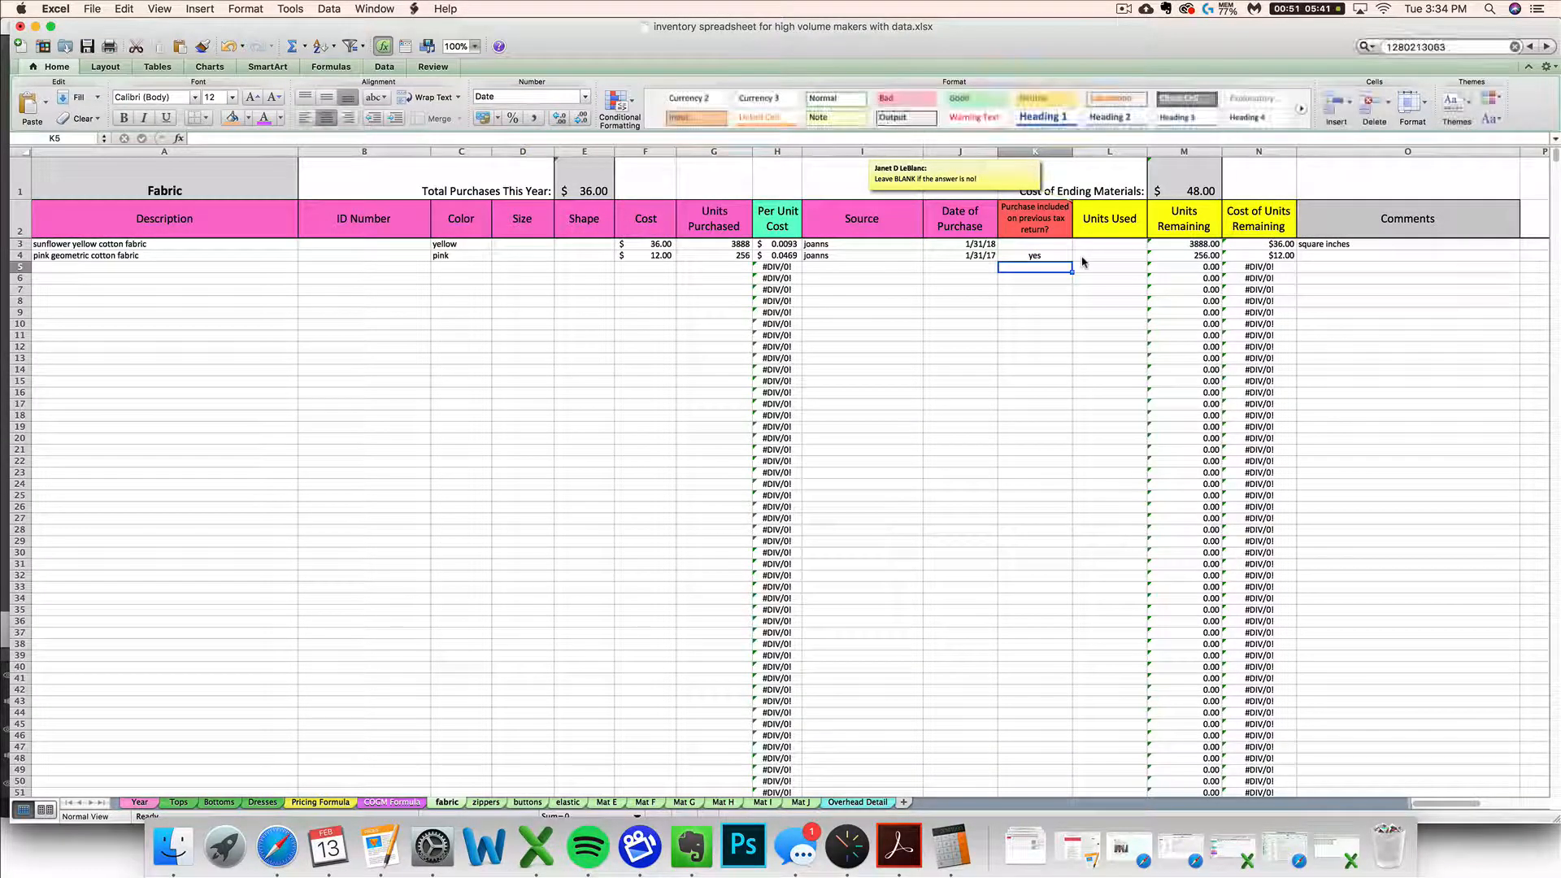
{"action": "key", "text": "BackSpace"}
{"action": "key", "text": "Return"}
{"action": "key", "text": "Up"}
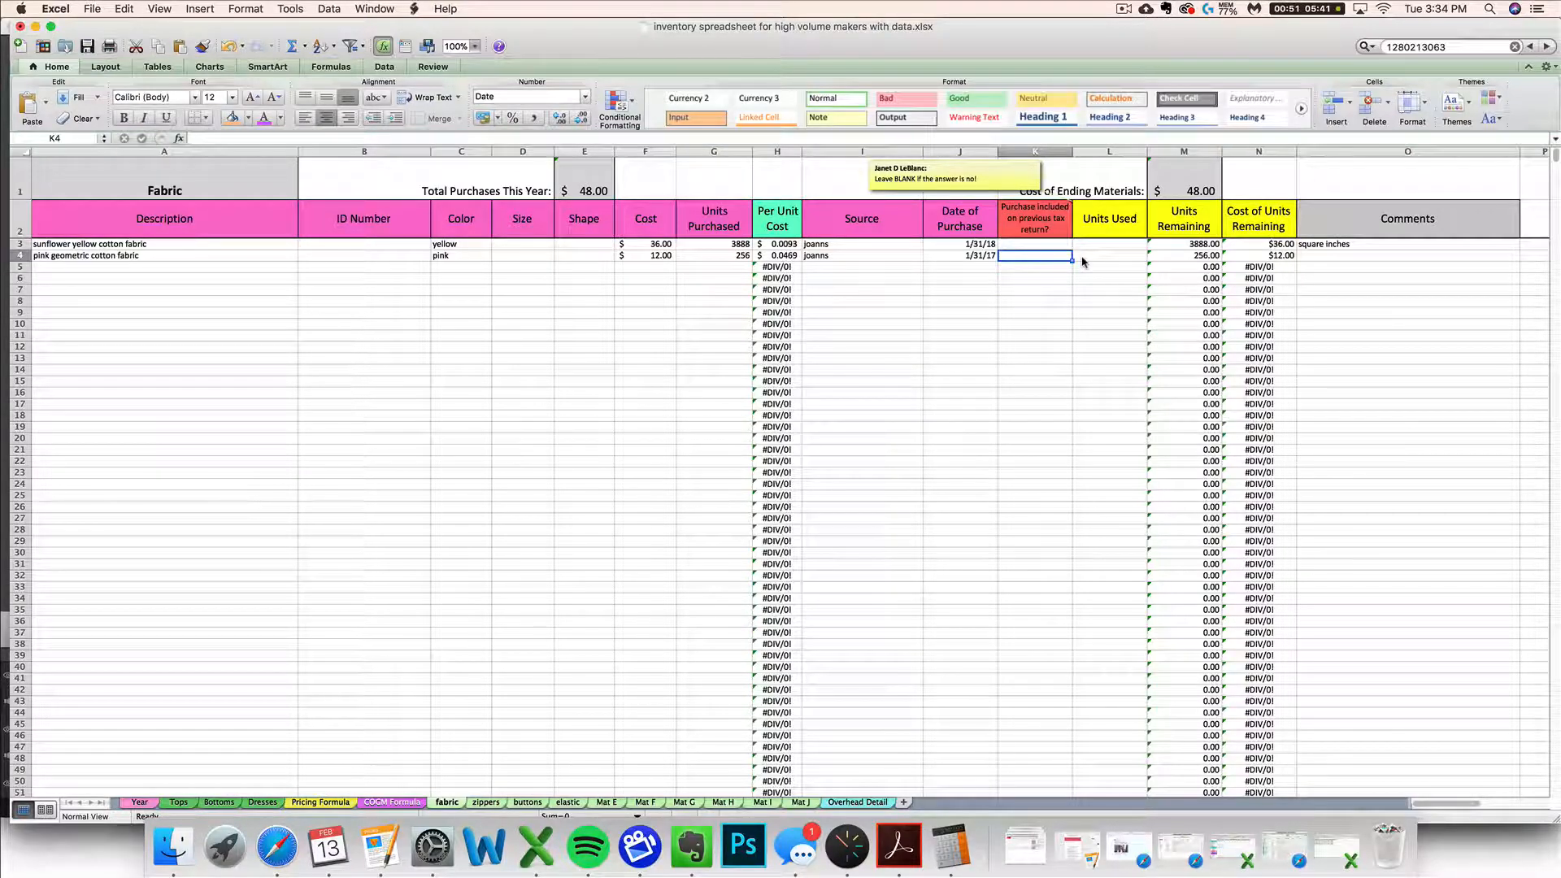
- Enter x as the pink fabric's previous tax return answer and replace it with yes
{"action": "type", "text": "x"}
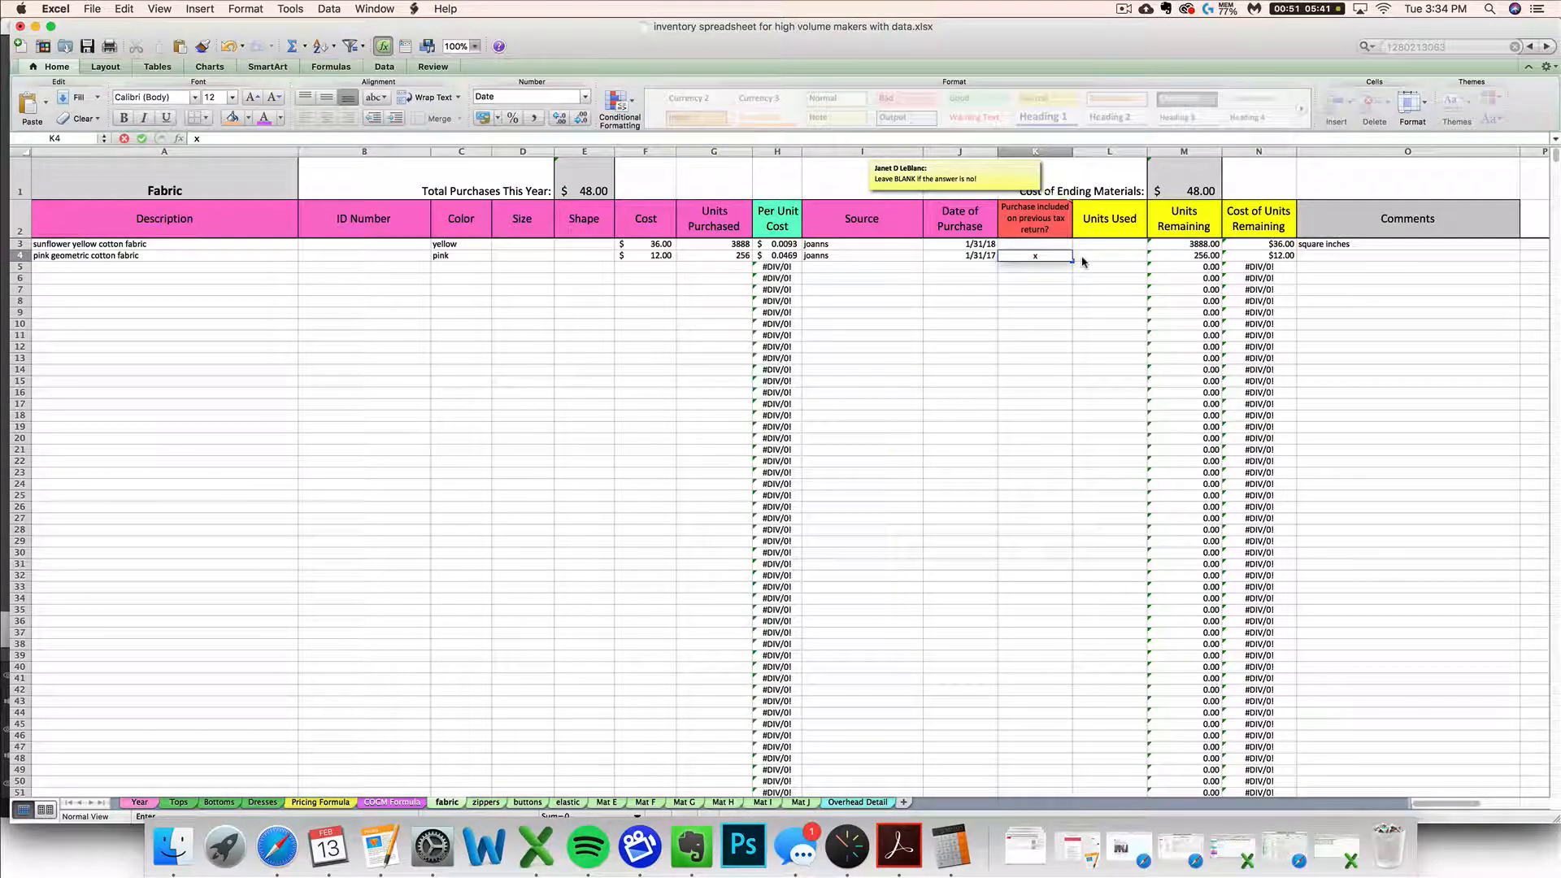
{"action": "key", "text": "Return"}
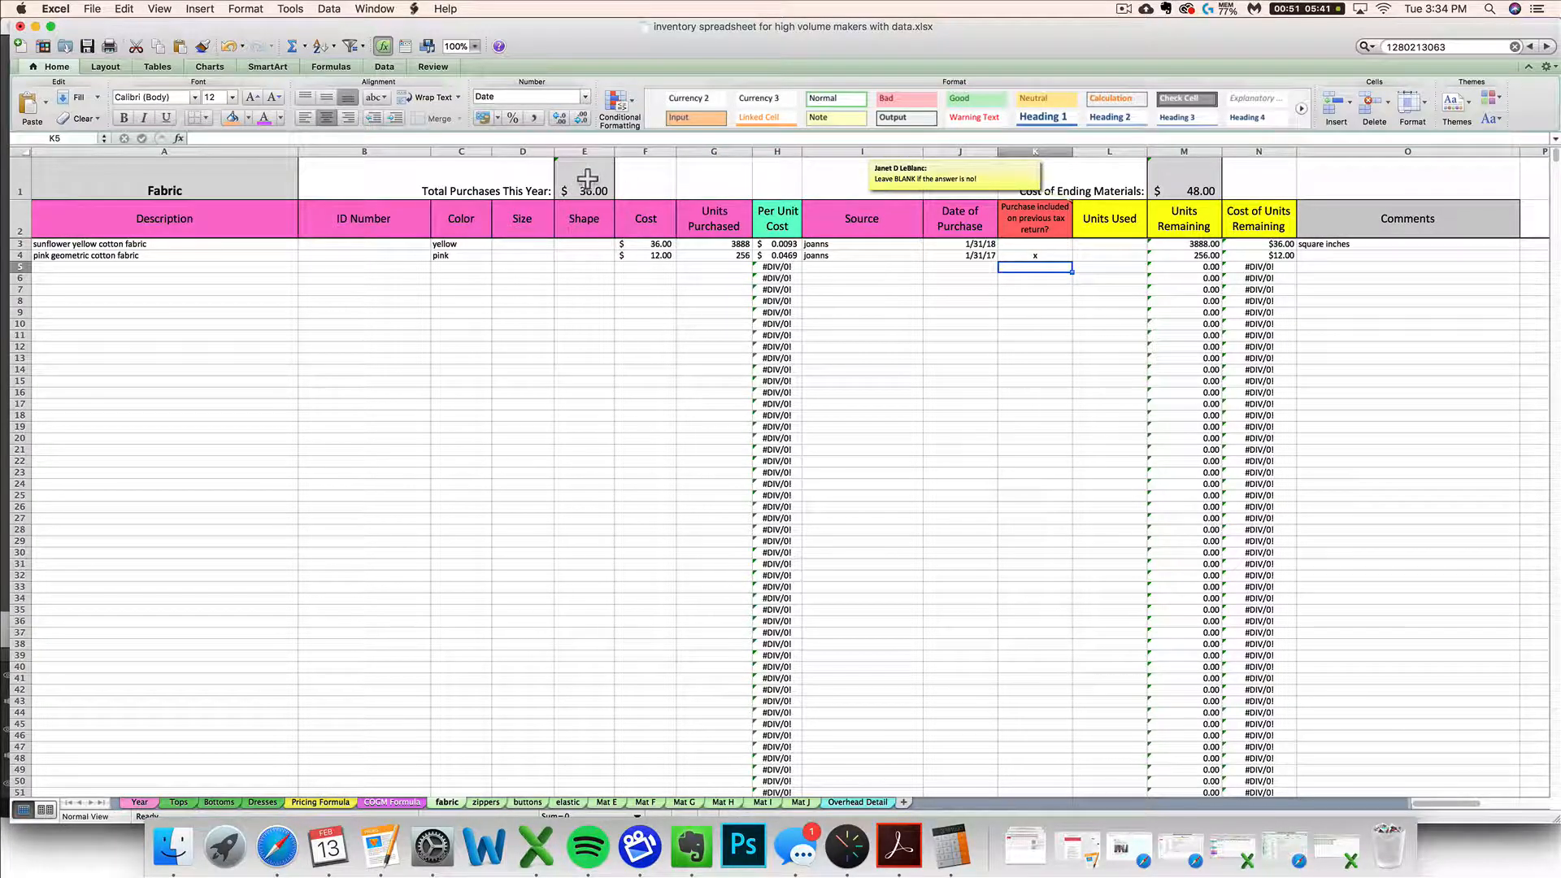
{"action": "left_click", "coordinate": [1020, 257]}
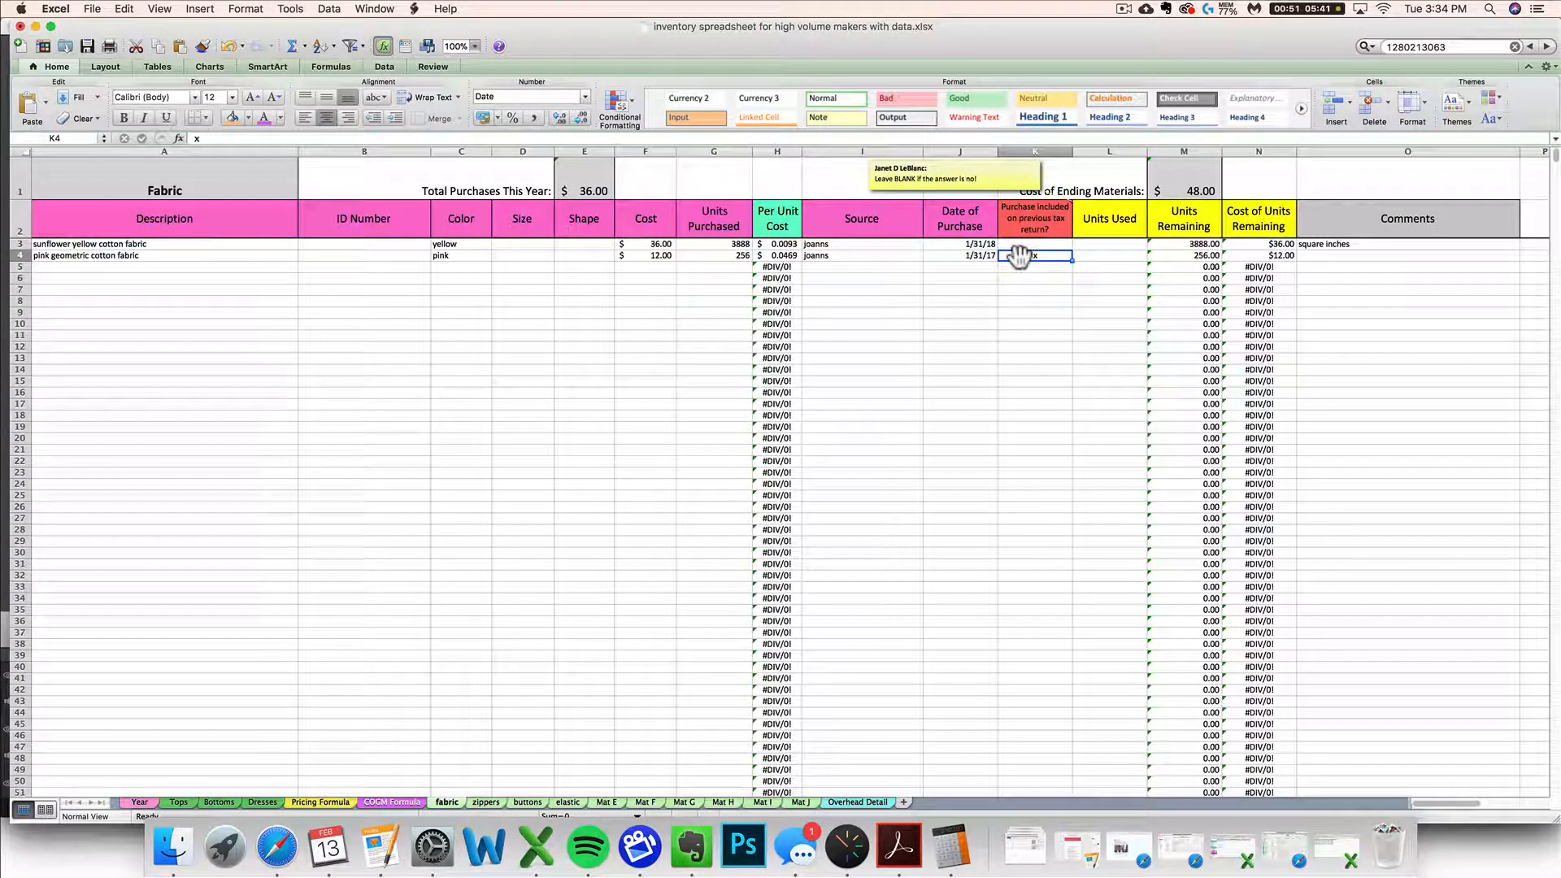
{"action": "type", "text": "y"}
{"action": "key", "text": "Return"}
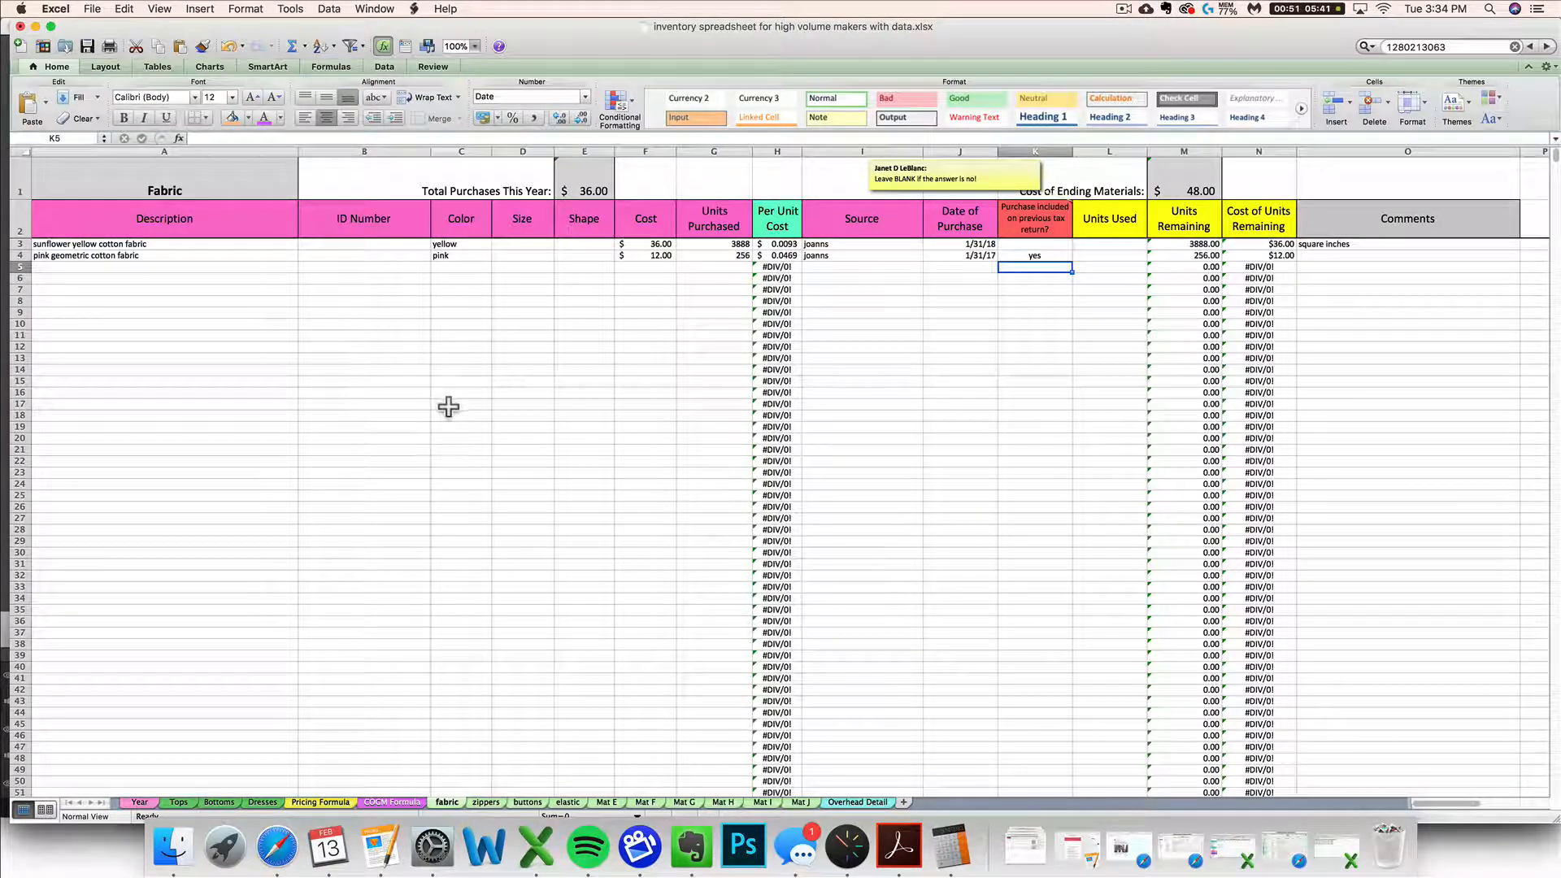
- Examine the pink fabric's cost, units purchased and date of purchase alongside its previous tax return answer
{"action": "left_click", "coordinate": [714, 485]}
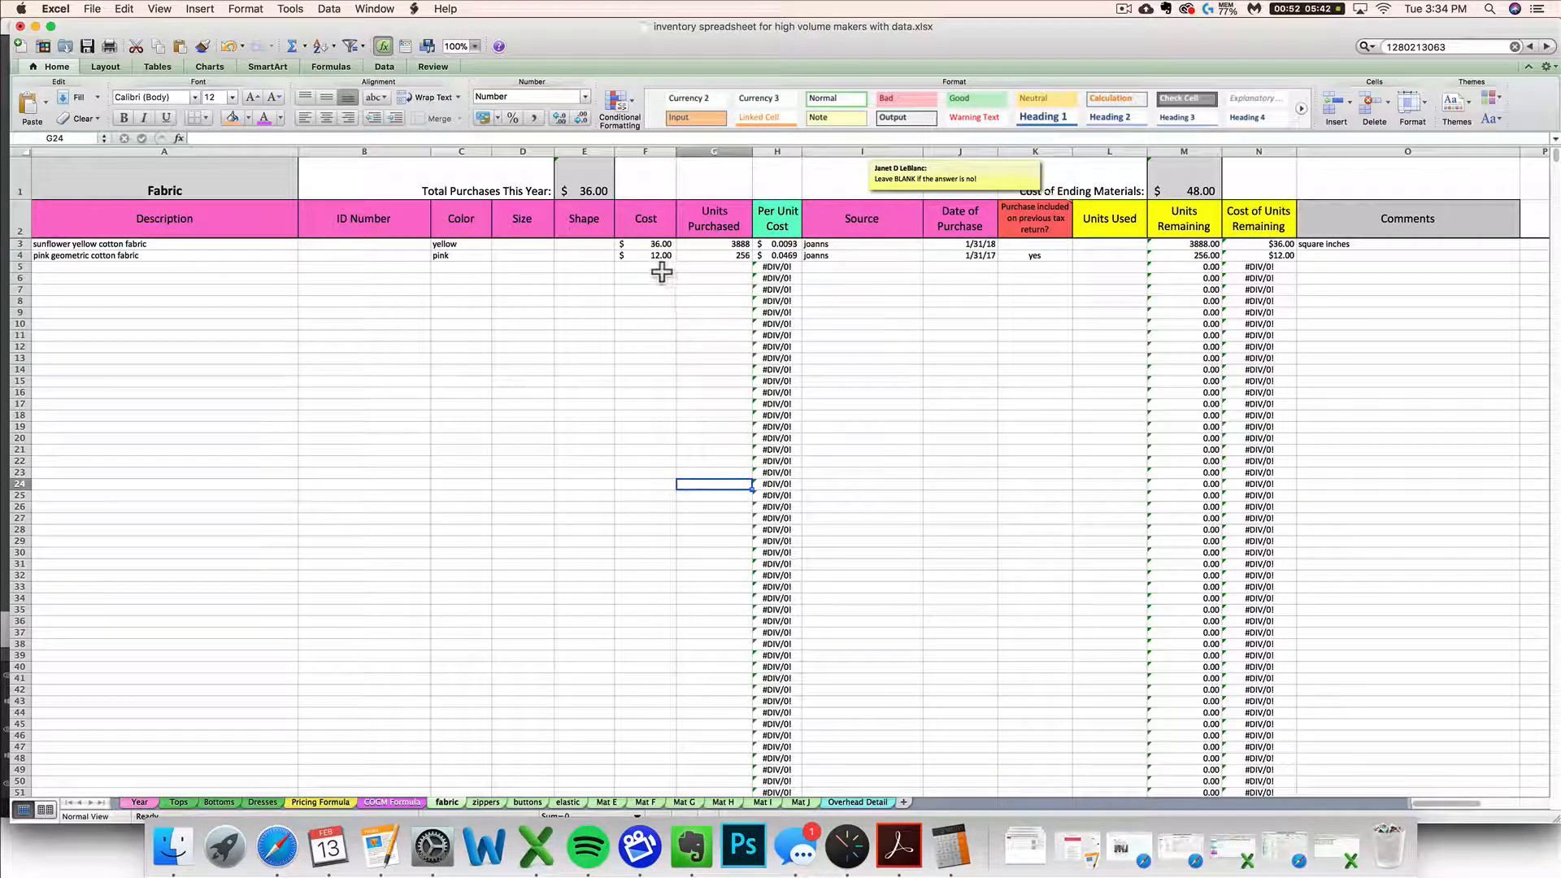
{"action": "left_click", "coordinate": [721, 270]}
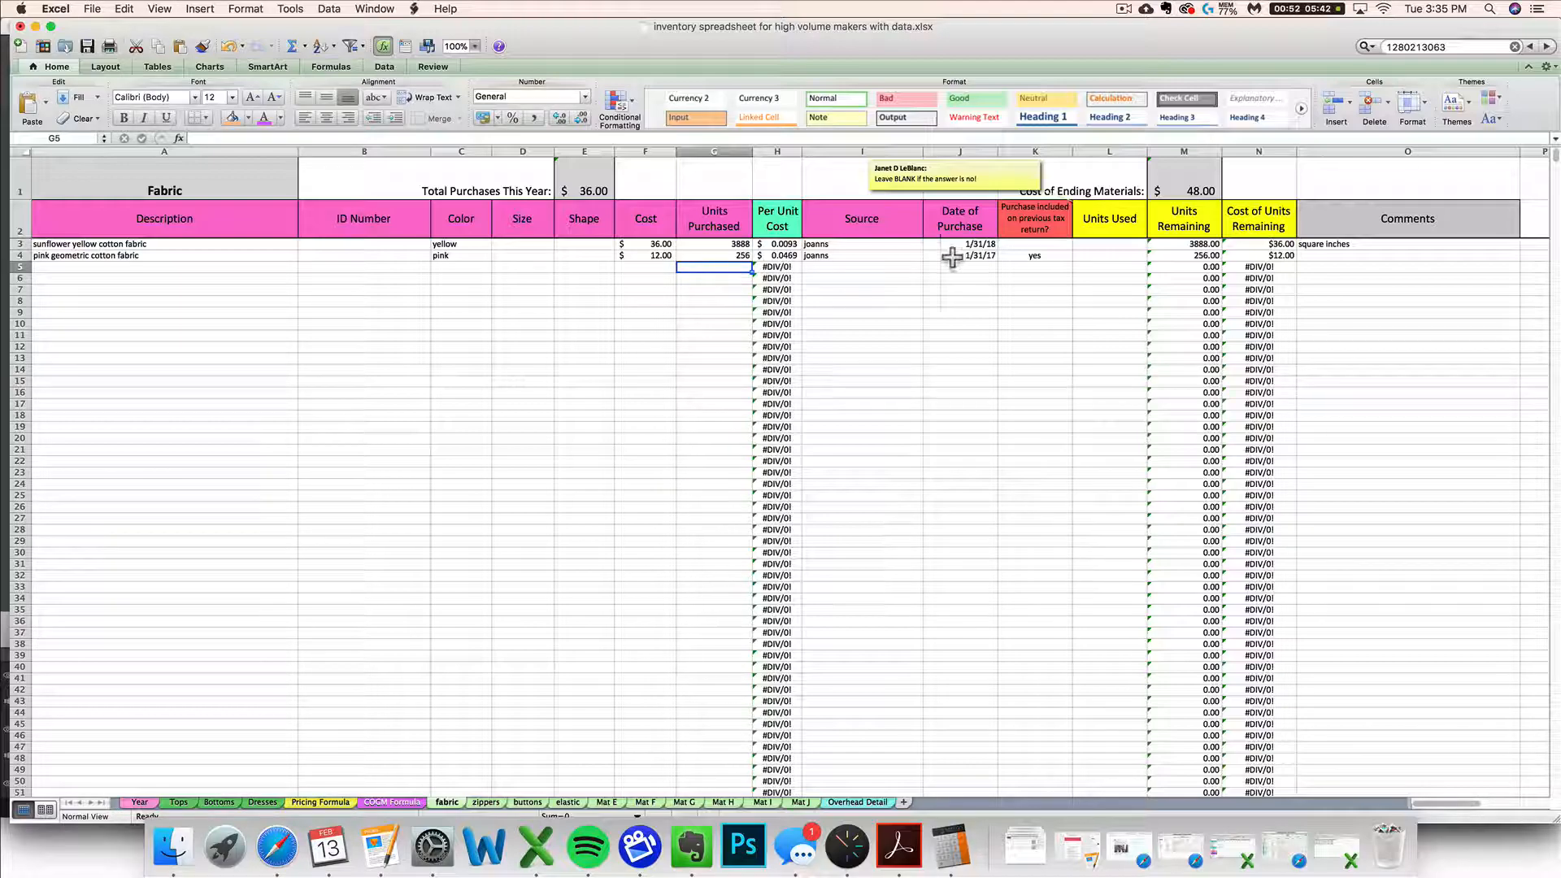
{"action": "left_click", "coordinate": [1019, 272]}
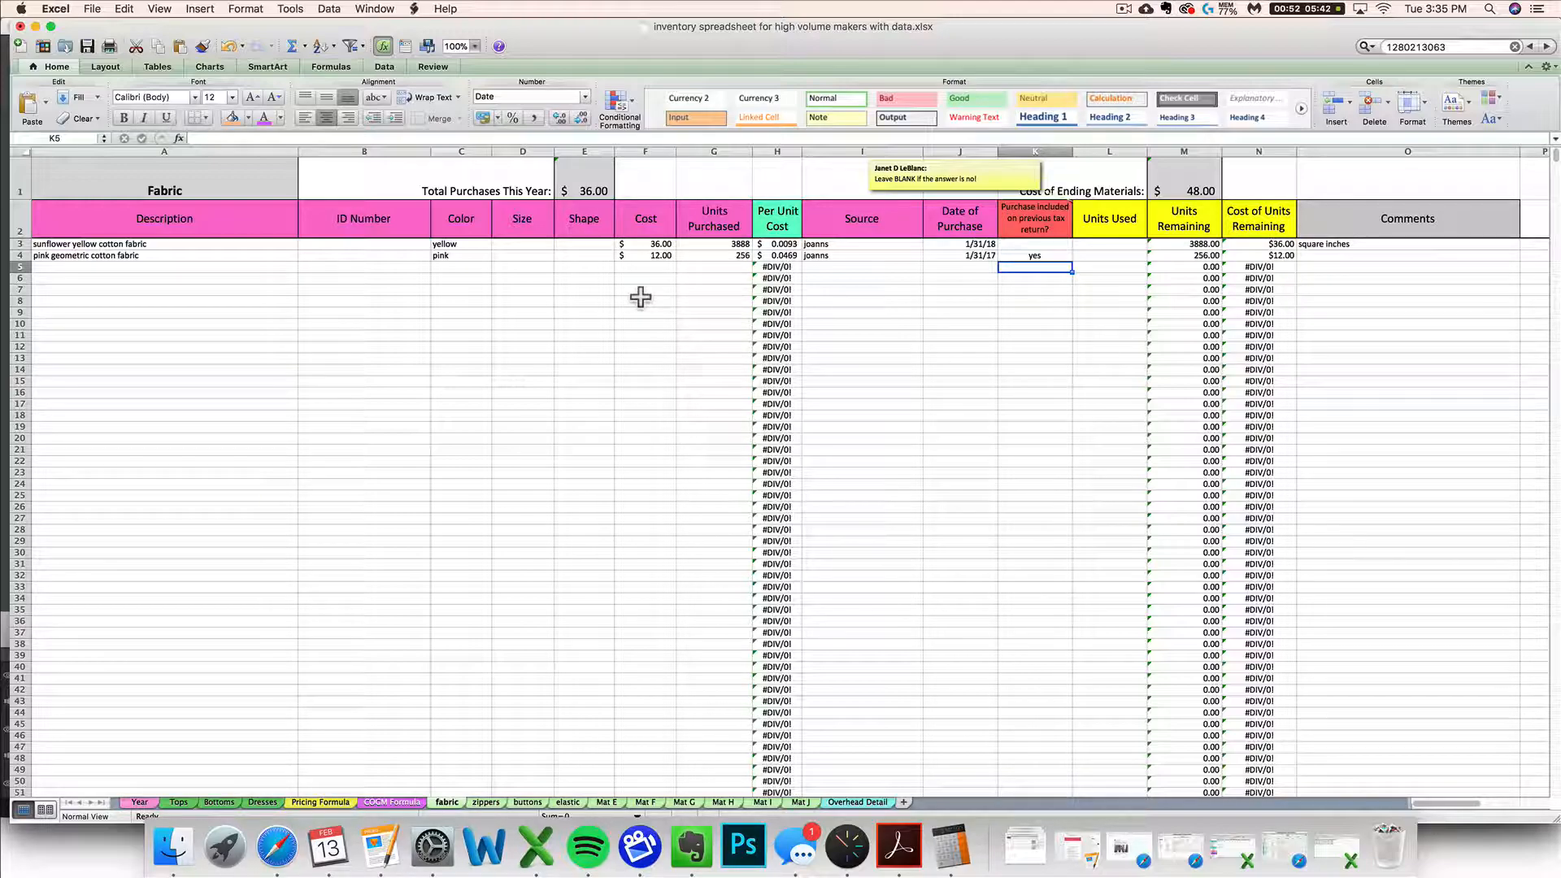
{"action": "left_click_drag", "start_coordinate": [642, 255], "coordinate": [716, 256]}
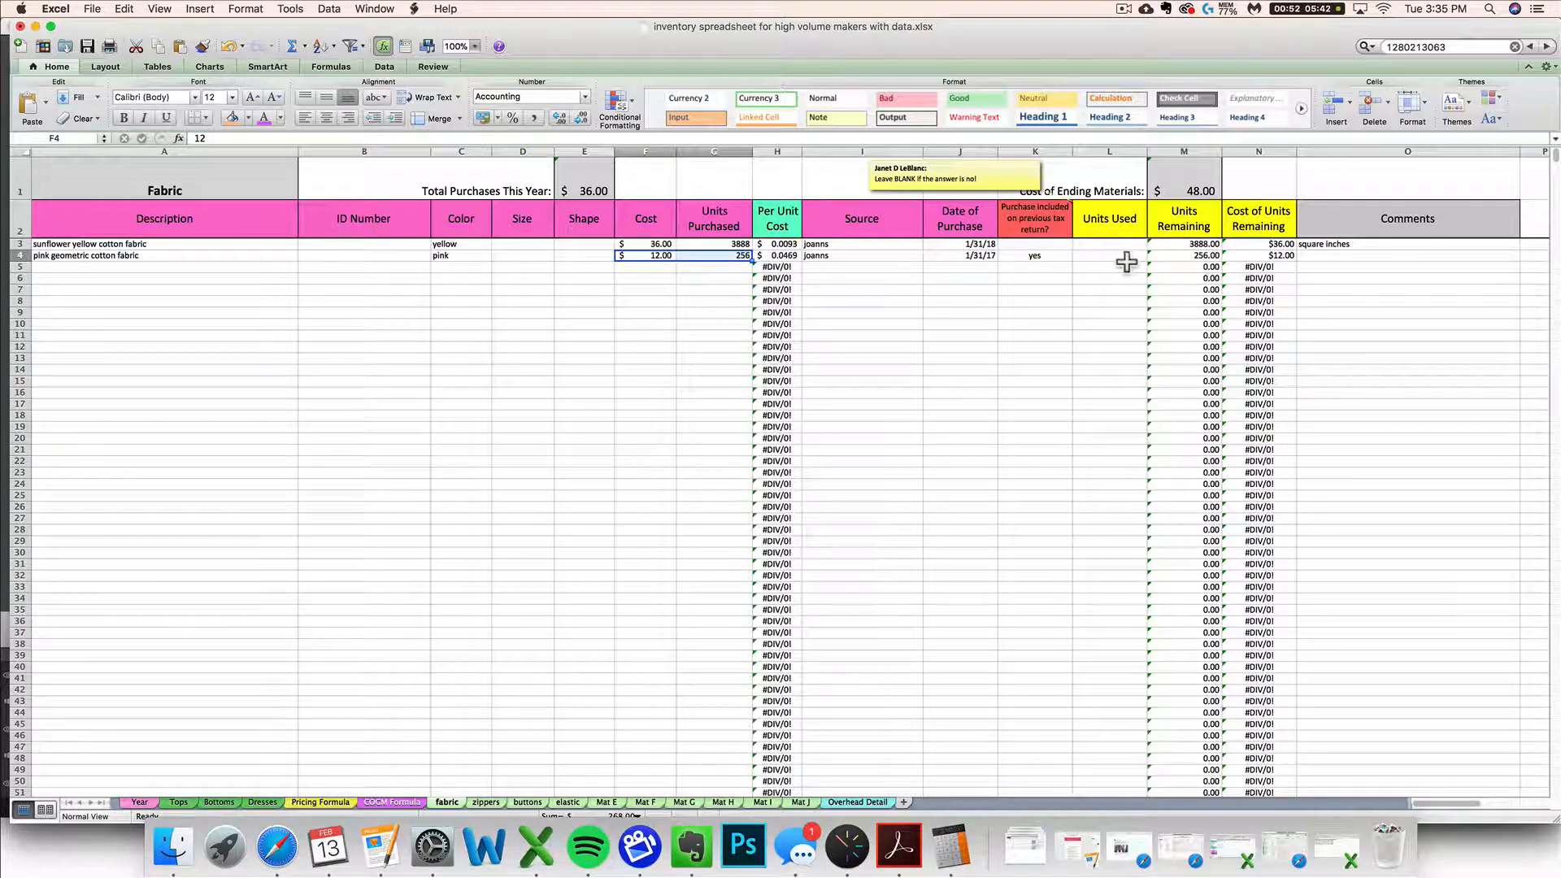
{"action": "left_click", "coordinate": [655, 267]}
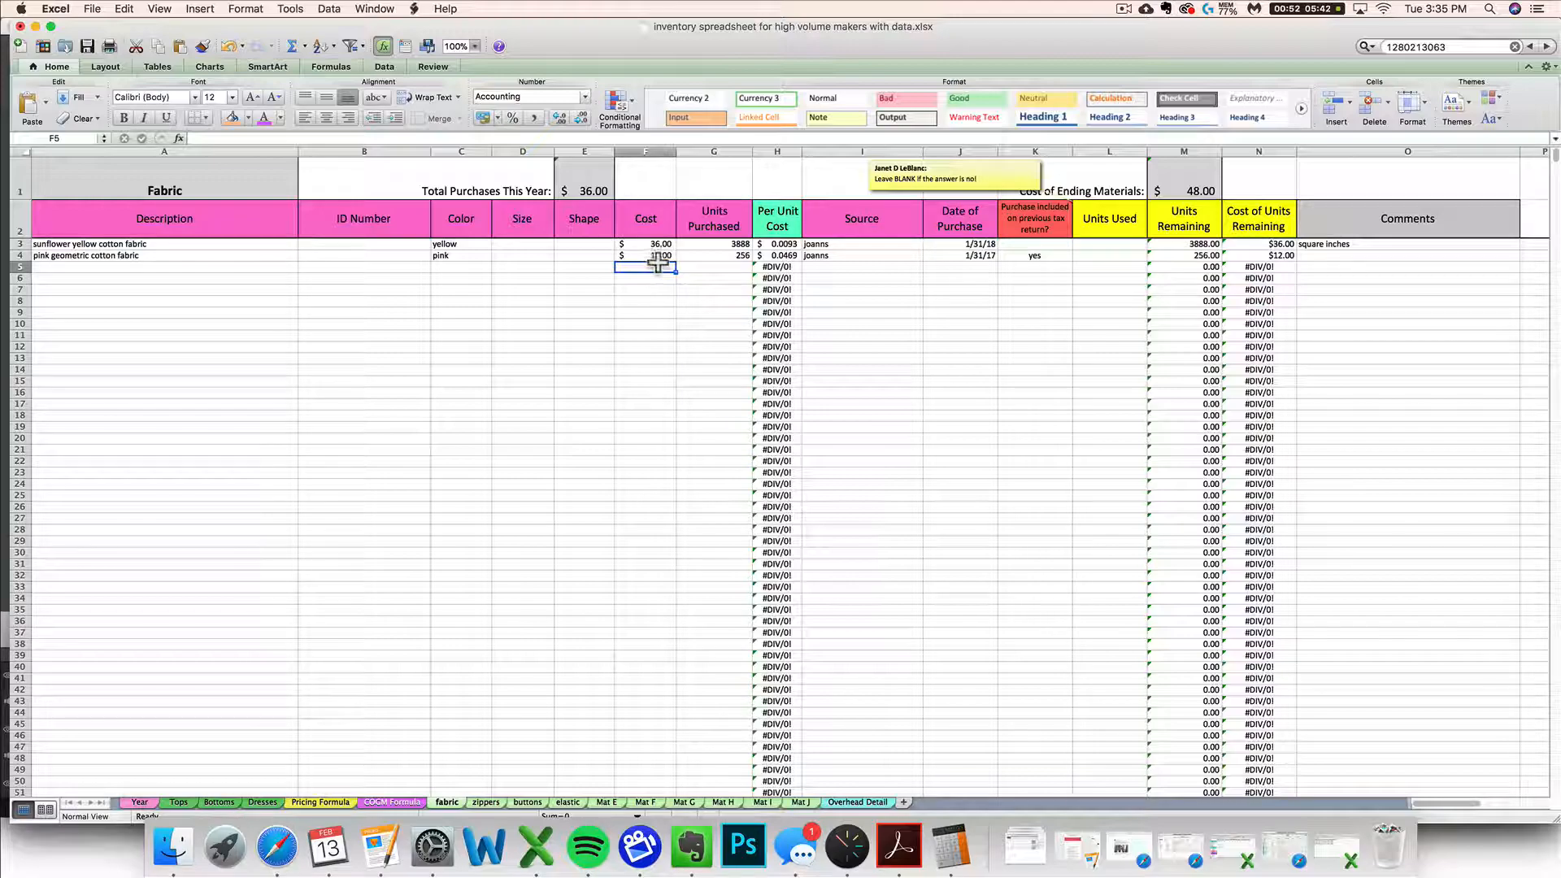
{"action": "left_click_drag", "start_coordinate": [658, 258], "coordinate": [704, 259]}
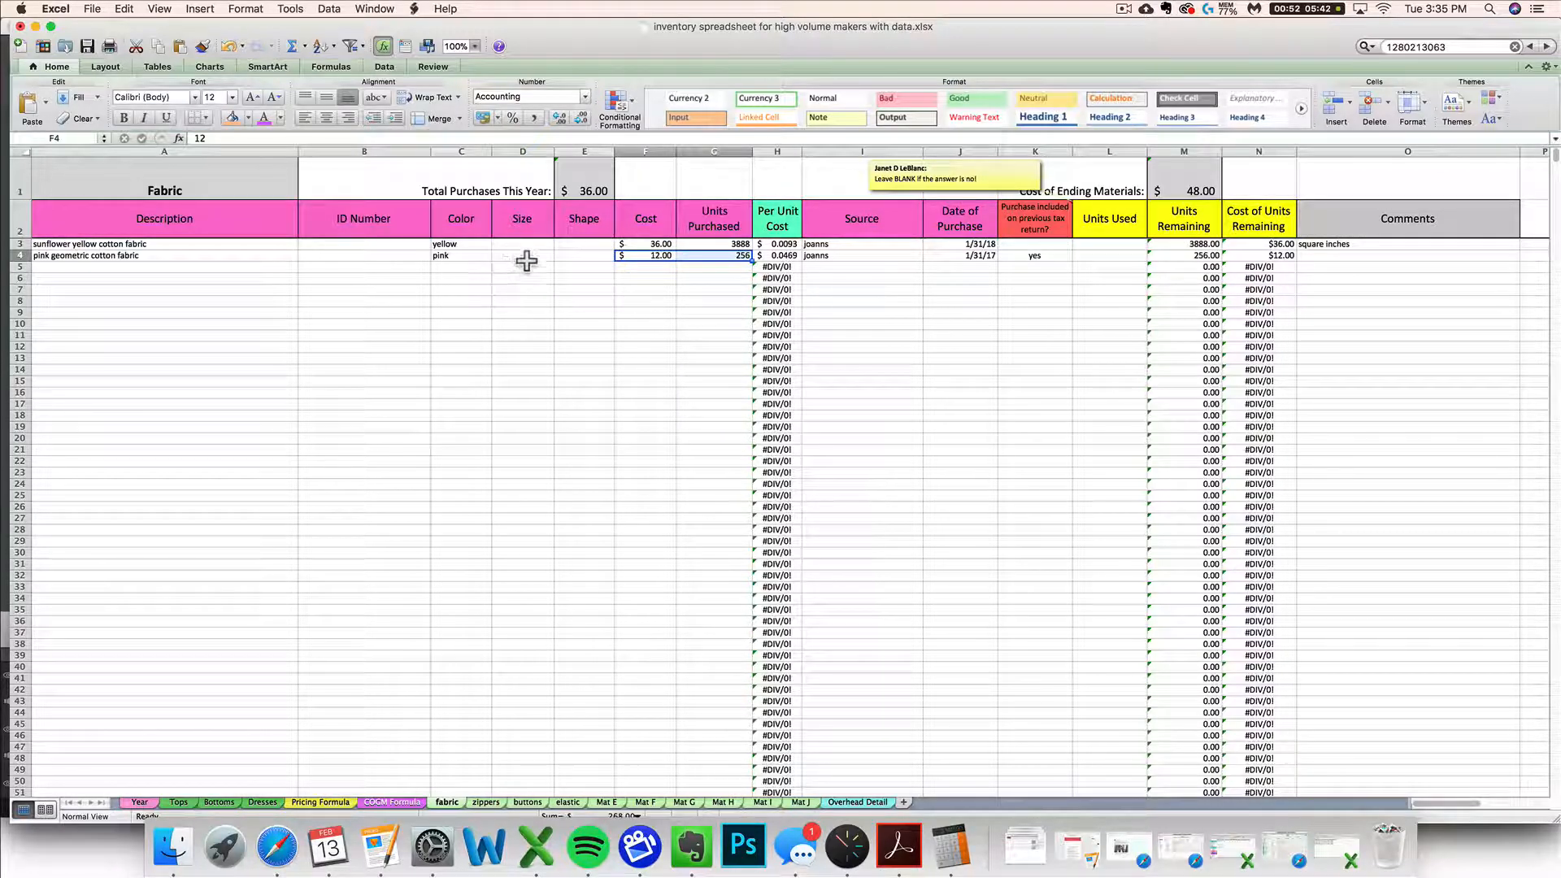
{"action": "left_click", "coordinate": [962, 257]}
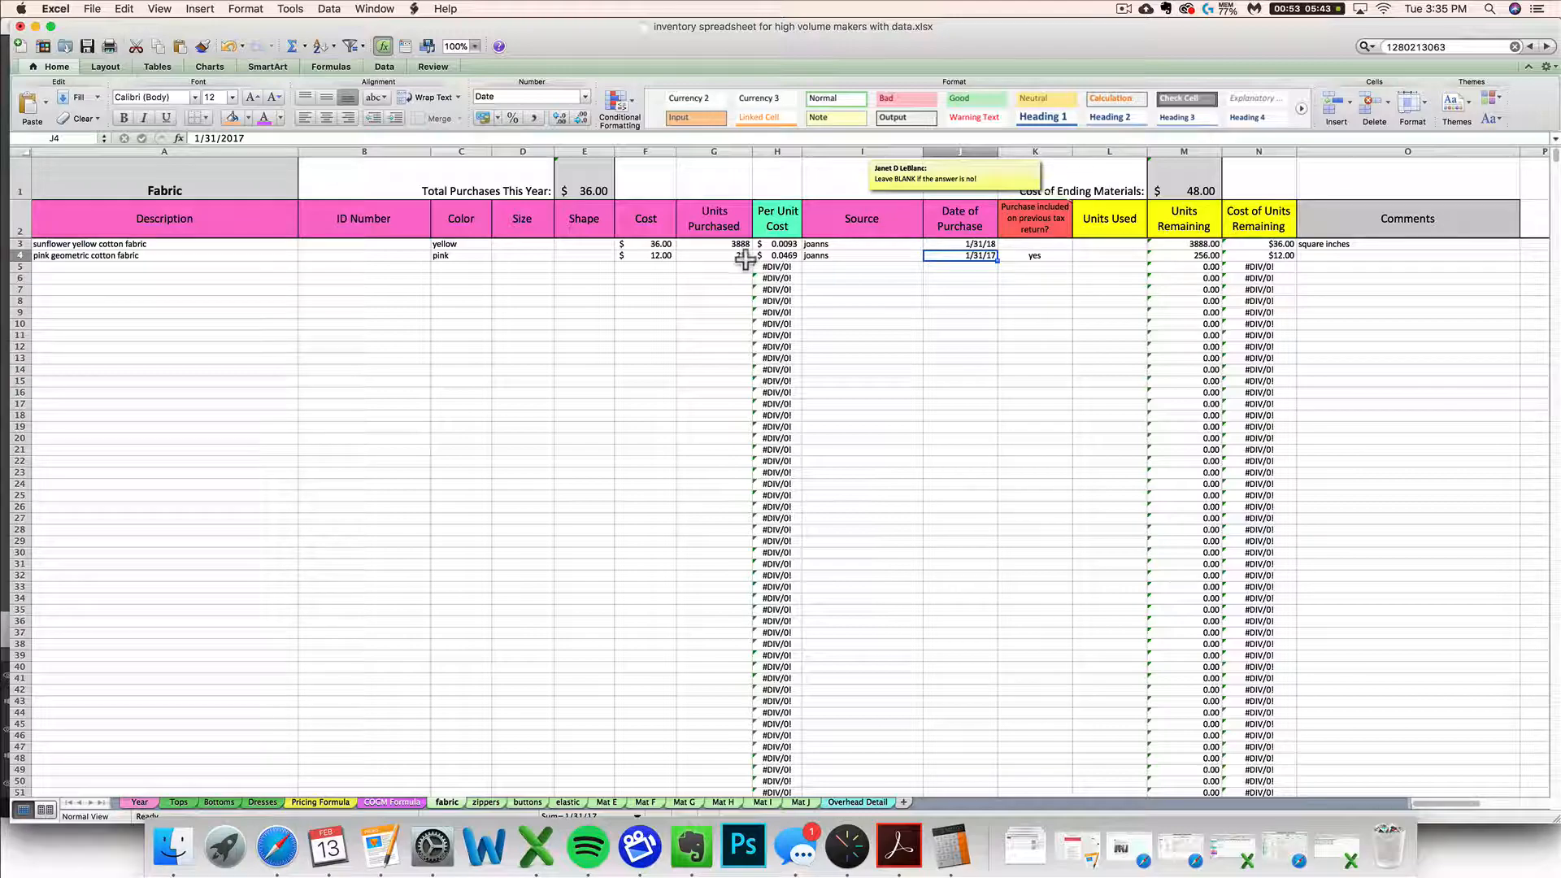
{"action": "left_click_drag", "start_coordinate": [649, 257], "coordinate": [710, 265]}
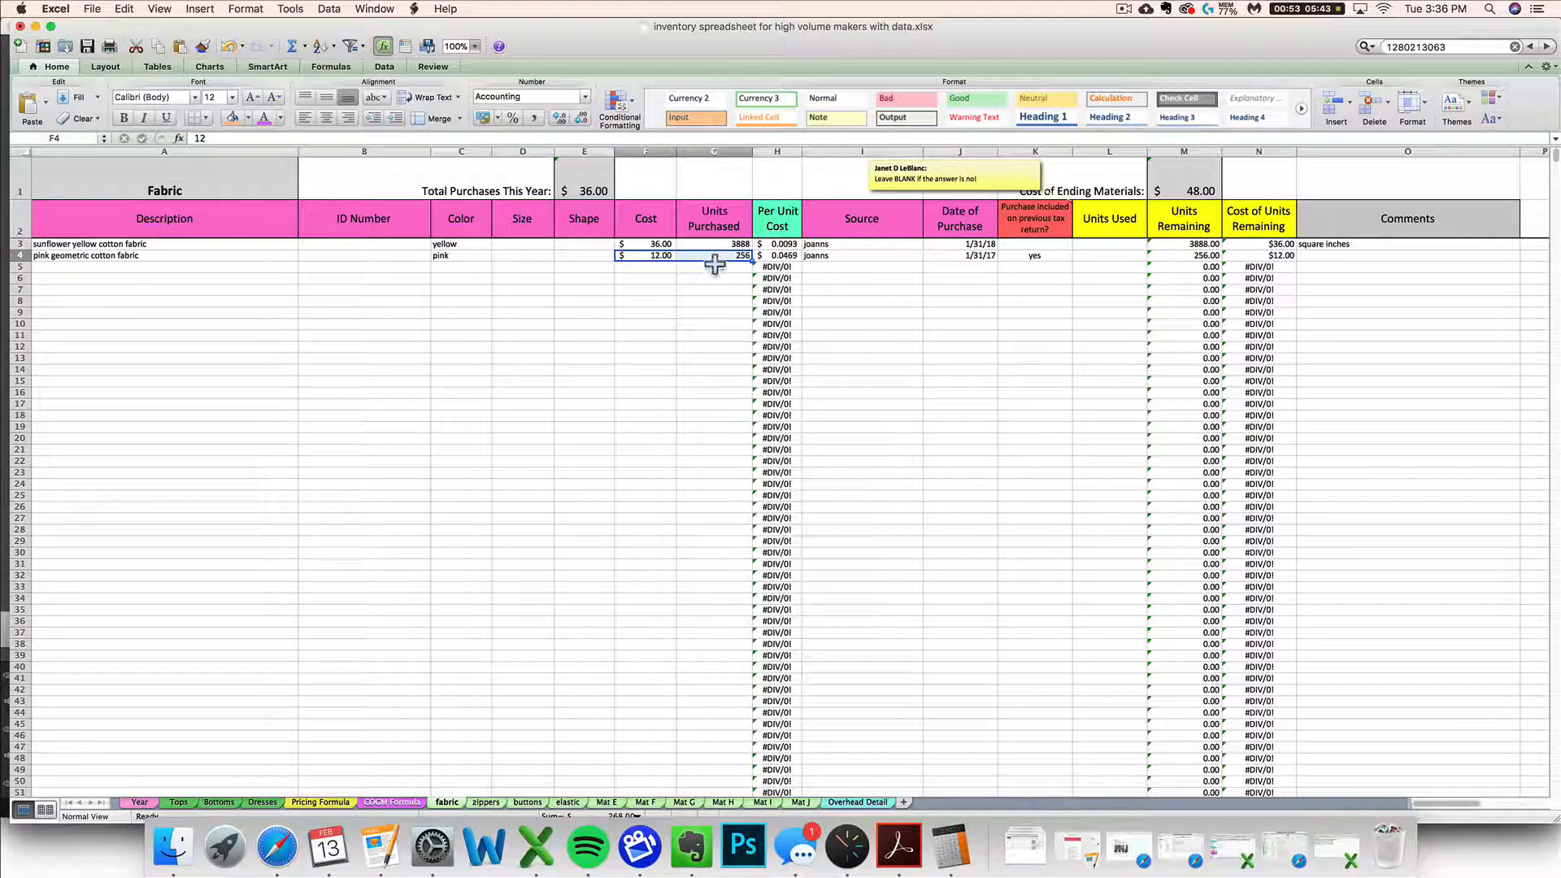
- Record 56 units used for the pink geometric cotton fabric
{"action": "left_click", "coordinate": [1126, 259]}
{"action": "type", "text": "56"}
{"action": "key", "text": "Return"}
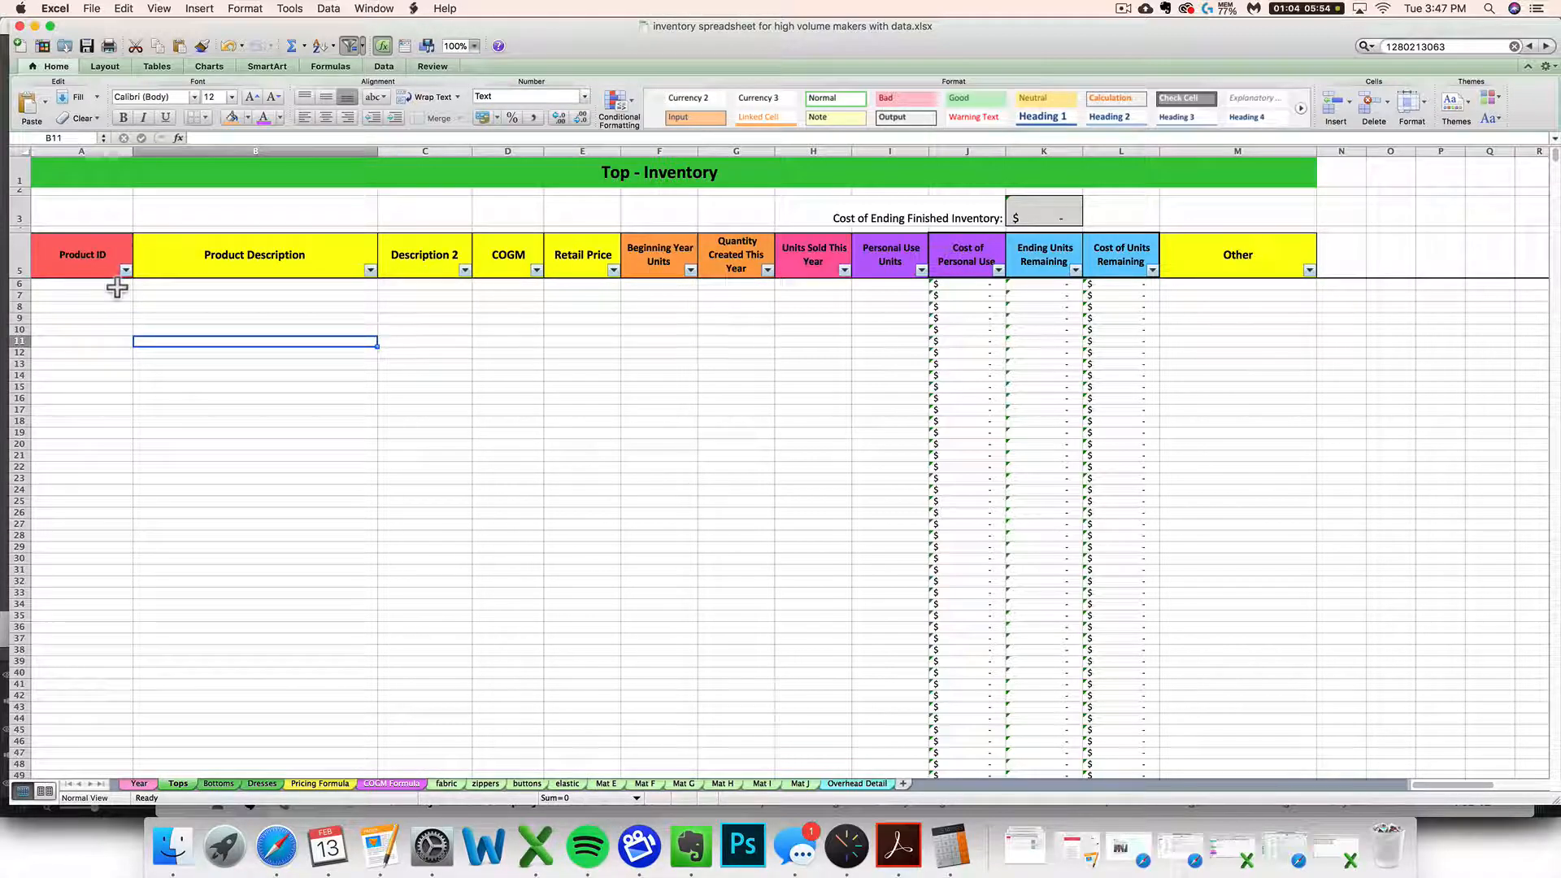
- On the Bottoms sheet, rename the Description 2 column to Size and add pink geo leggings in size M with a COGM of 5.00
{"action": "left_click_drag", "start_coordinate": [117, 291], "coordinate": [622, 292]}
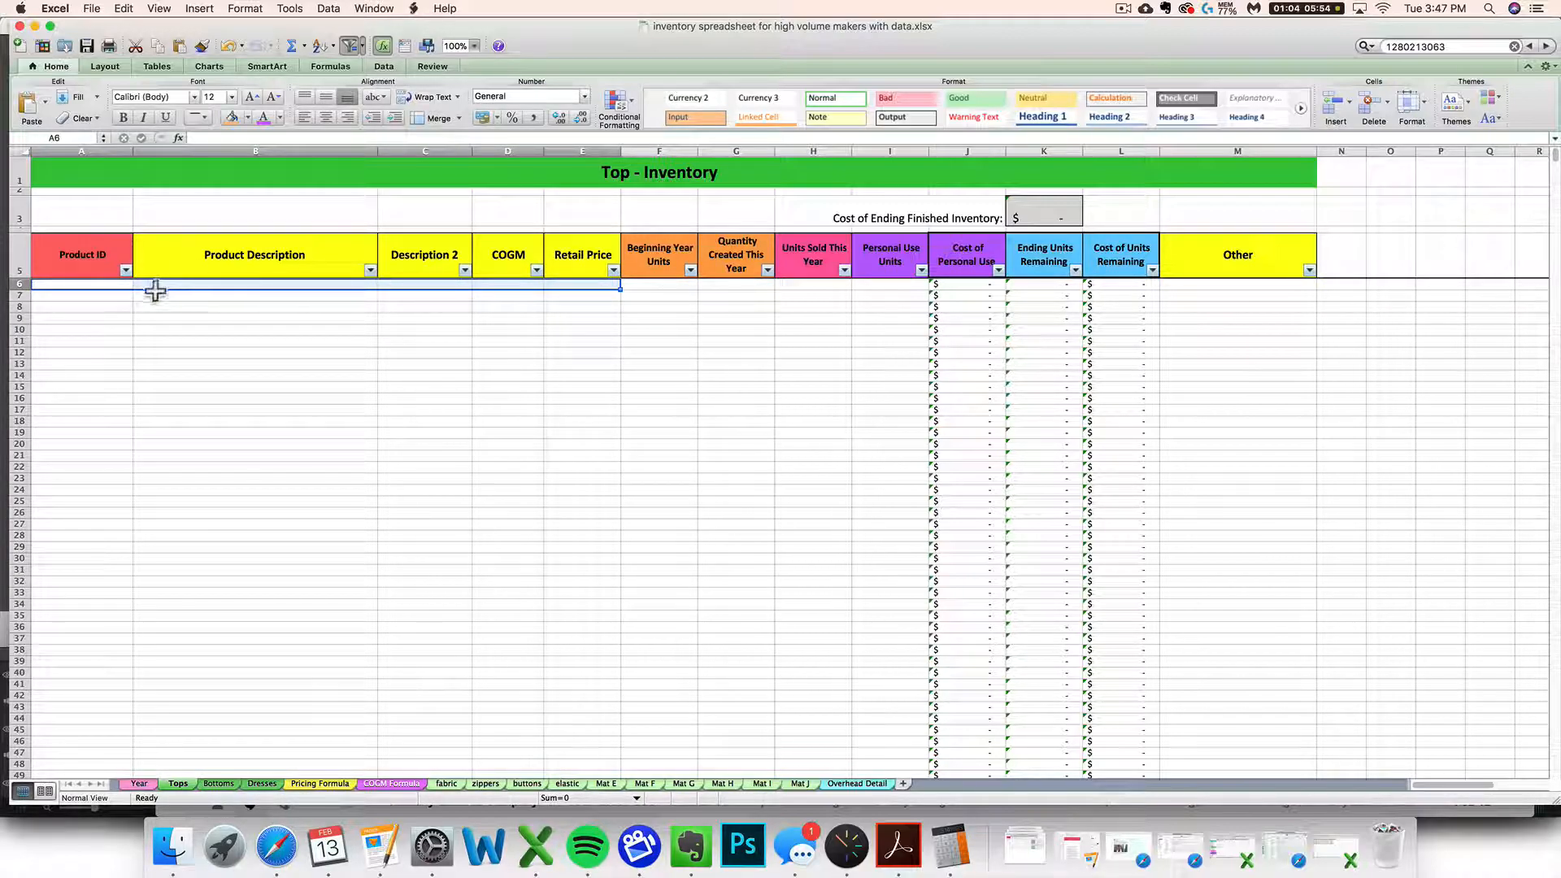
{"action": "left_click", "coordinate": [198, 317]}
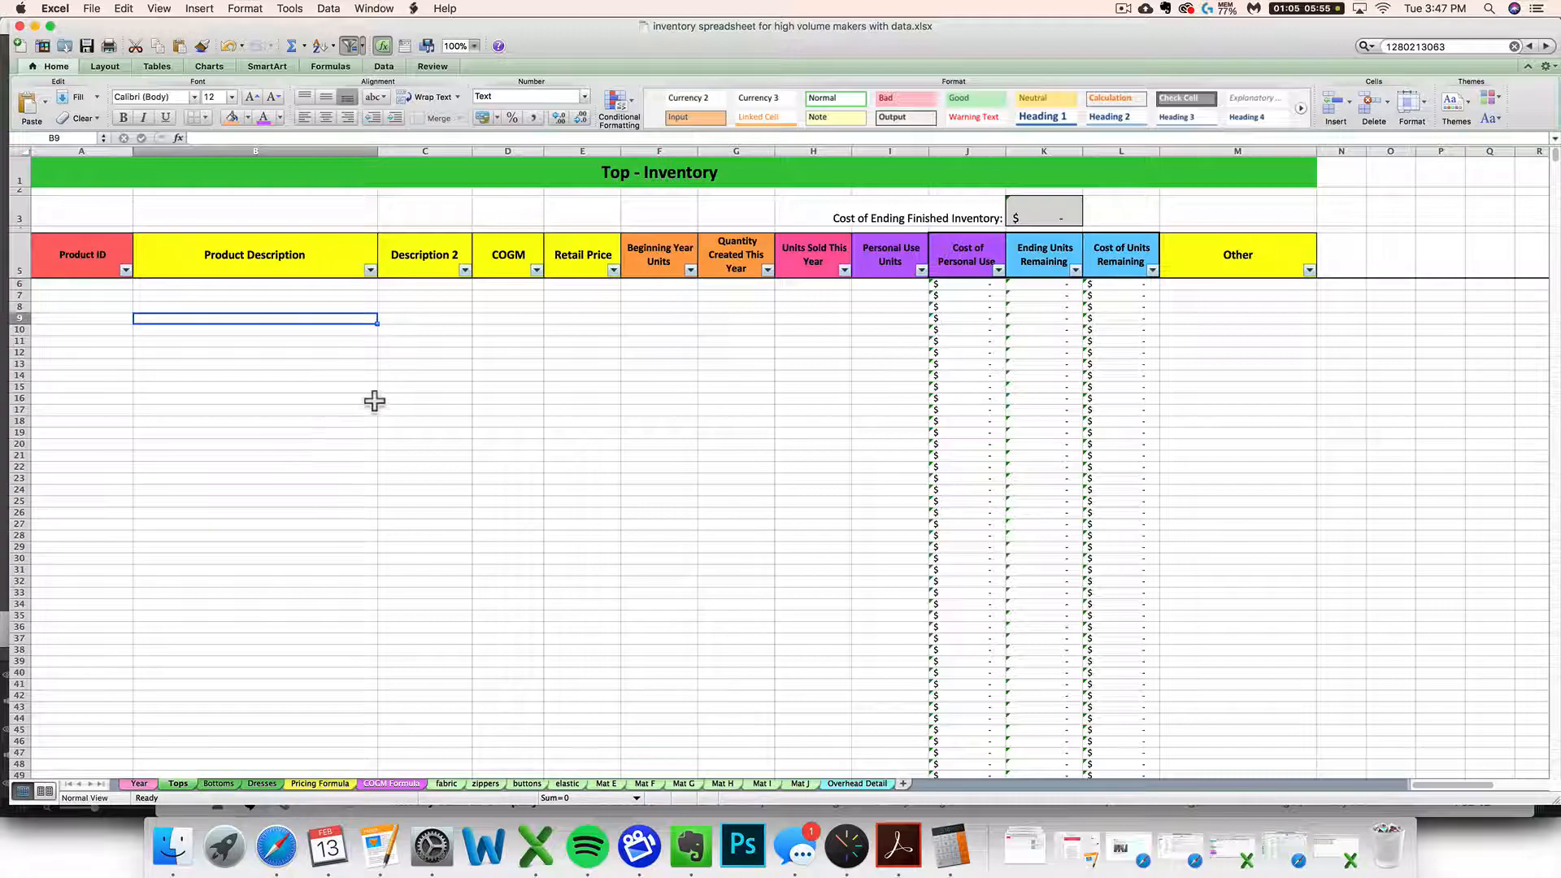
{"action": "left_click", "coordinate": [246, 785]}
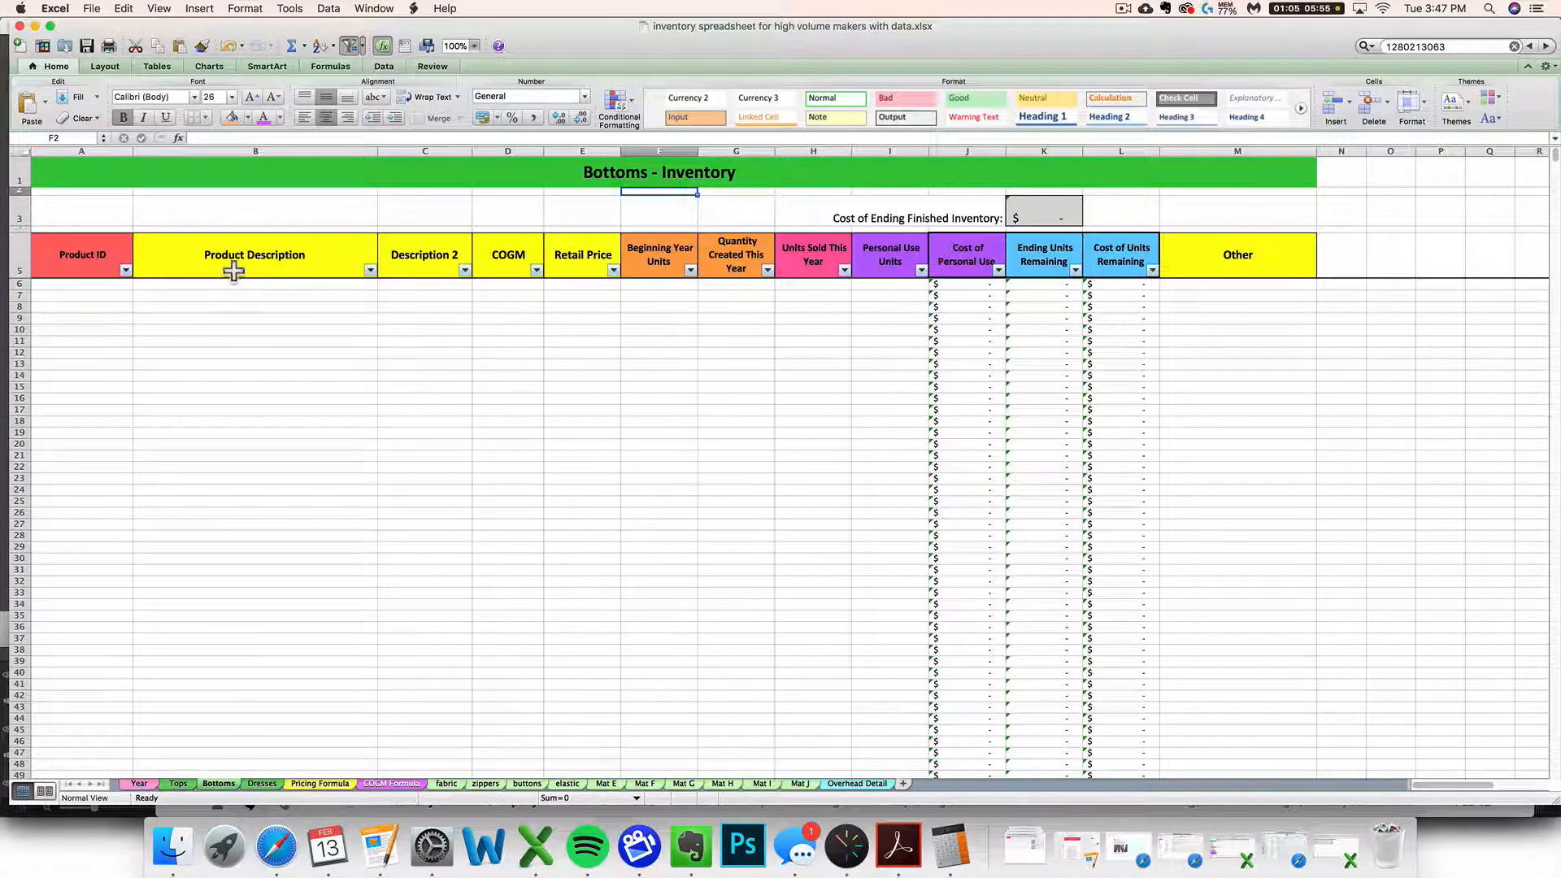
{"action": "left_click", "coordinate": [168, 289]}
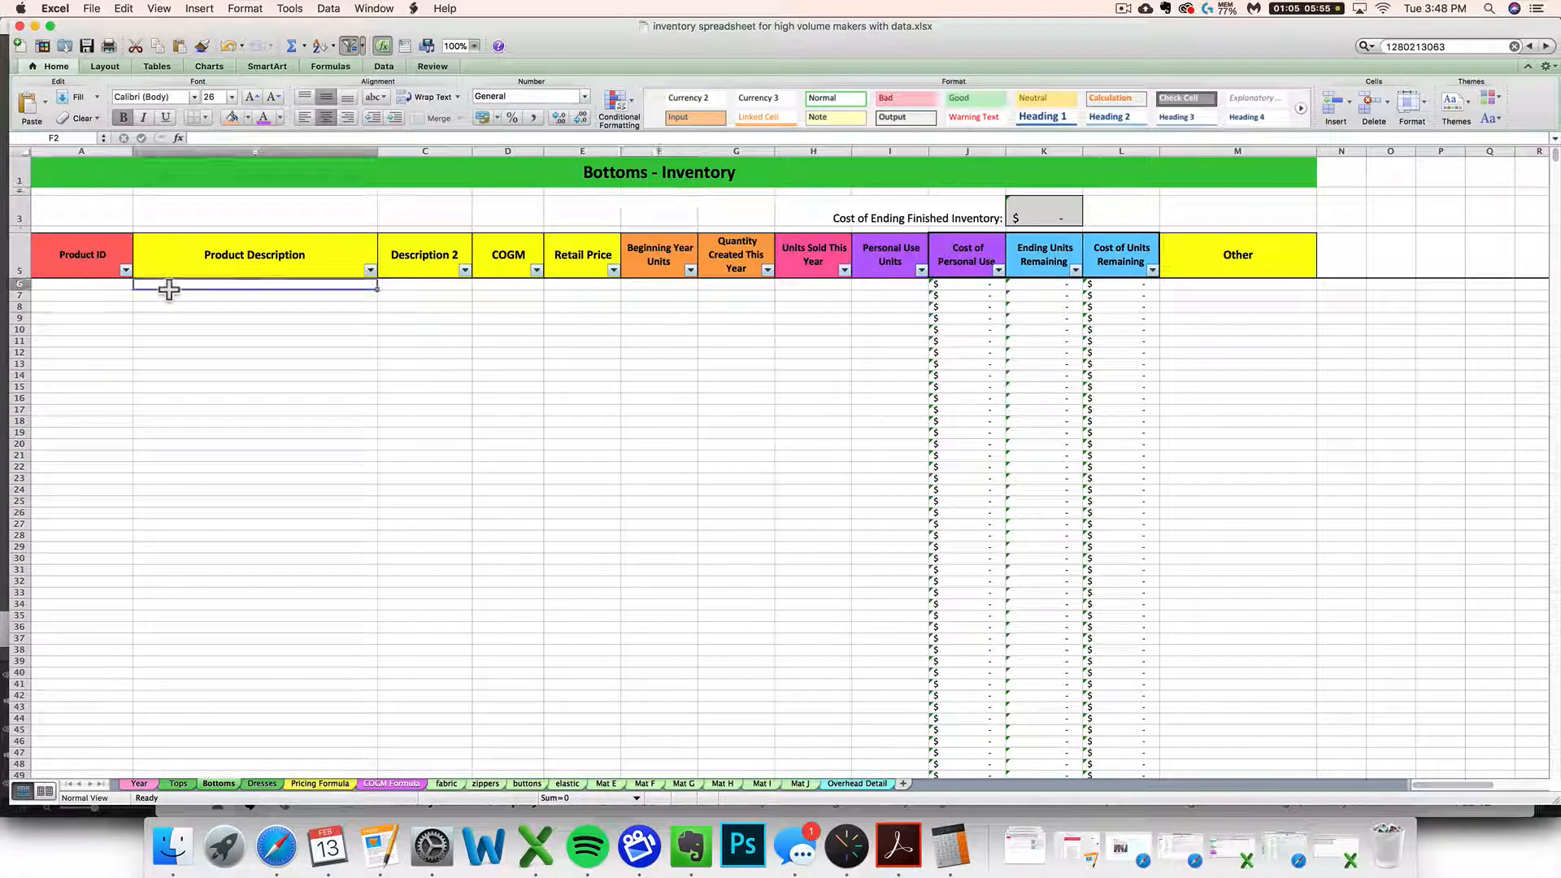
{"action": "type", "text": "pink geo leggings"}
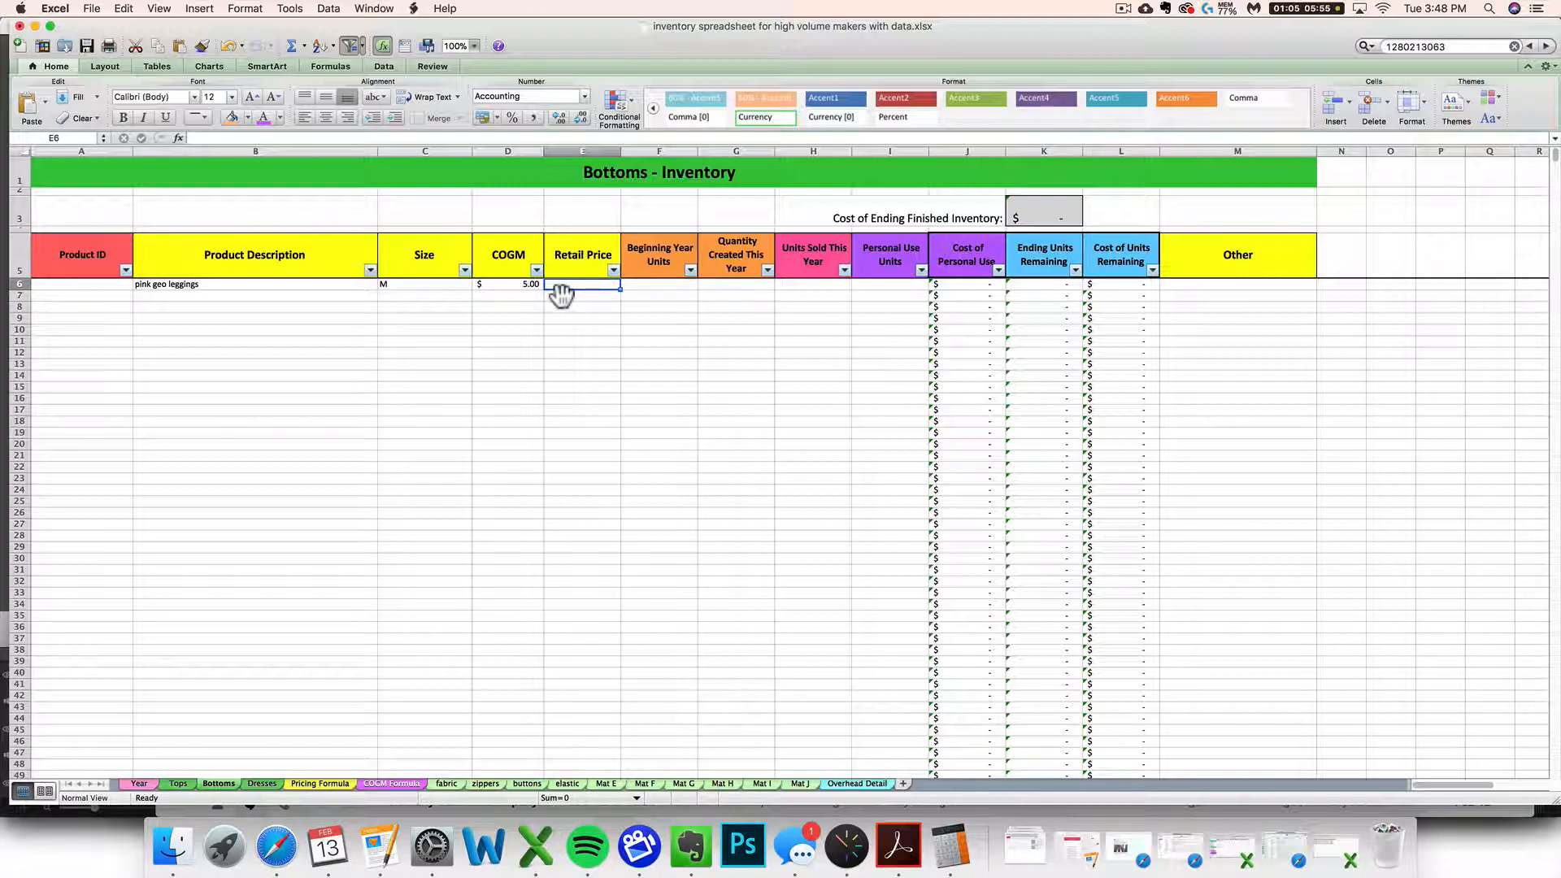
- Set the pink geo leggings' retail price to 19.99 and their beginning year units to 10
{"action": "double_click", "coordinate": [557, 287]}
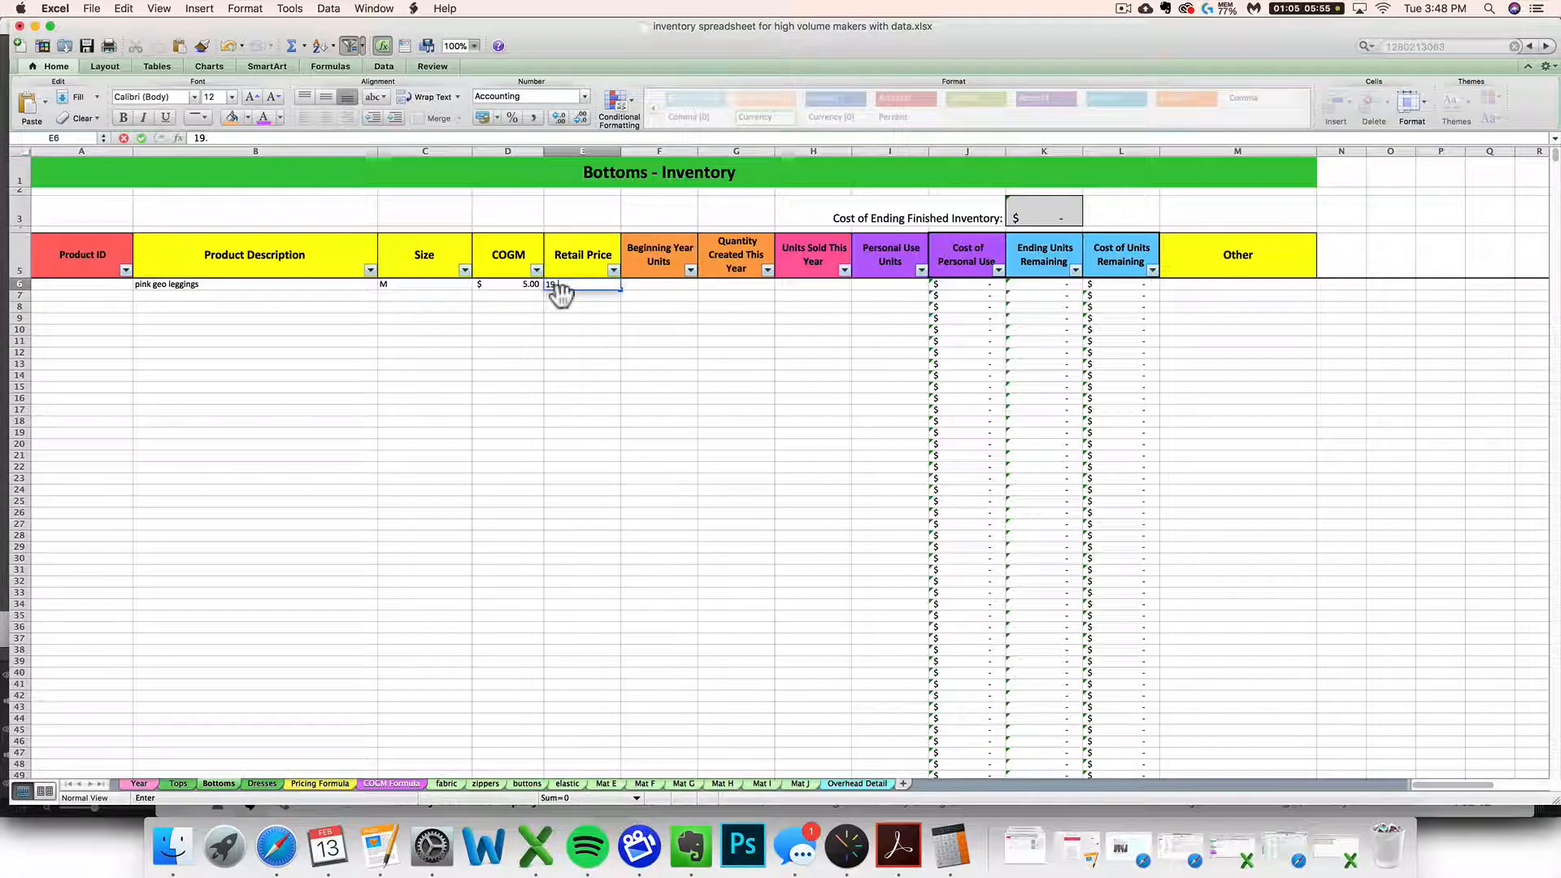
{"action": "key", "text": "Tab"}
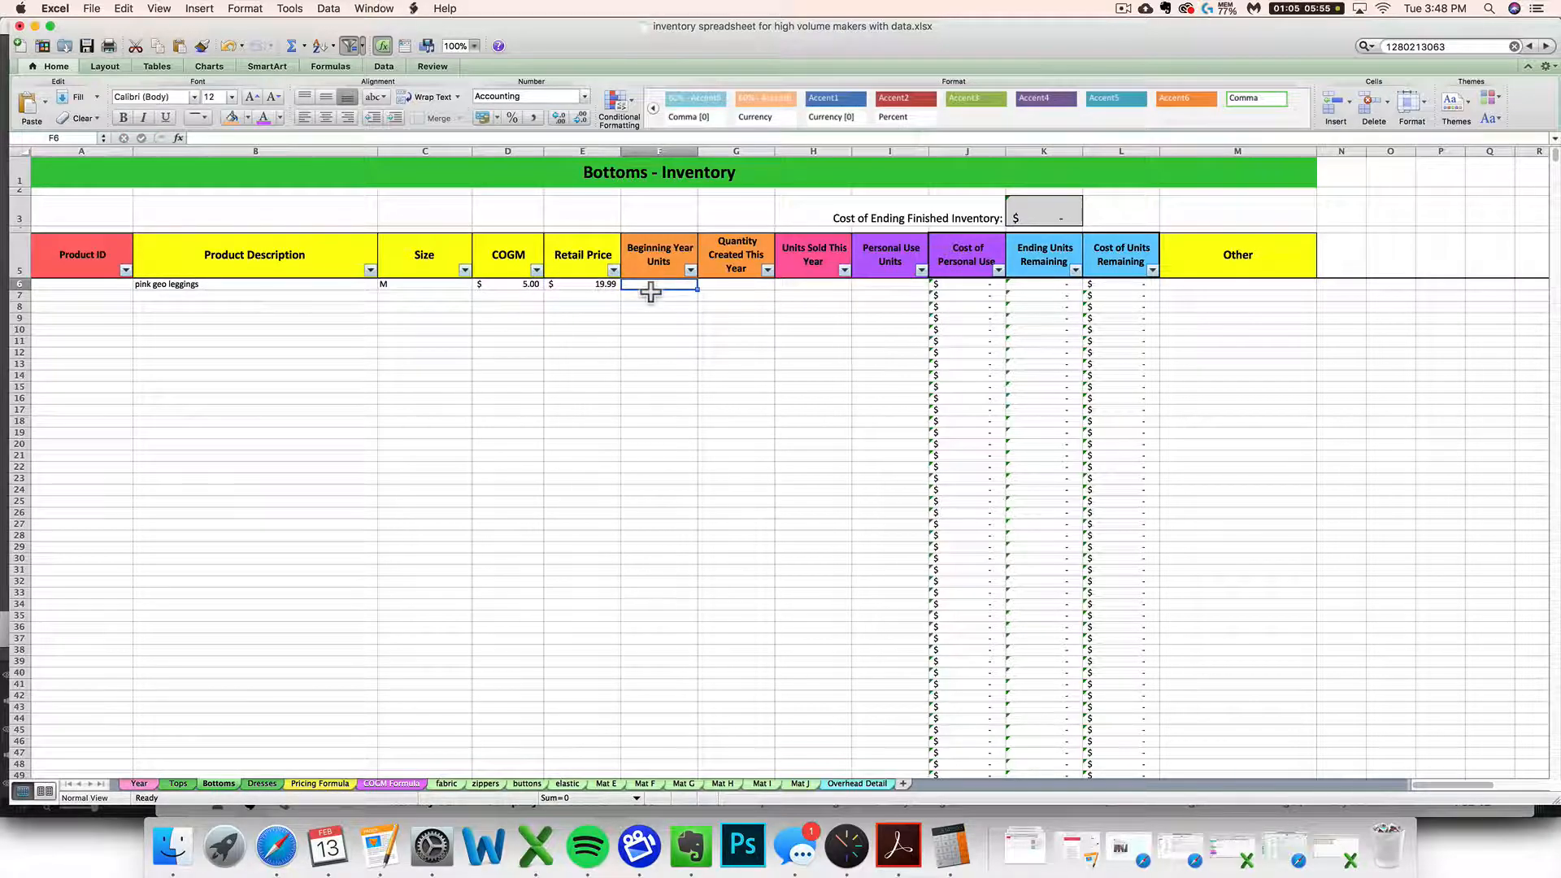
{"action": "type", "text": "10"}
{"action": "key", "text": "Tab"}
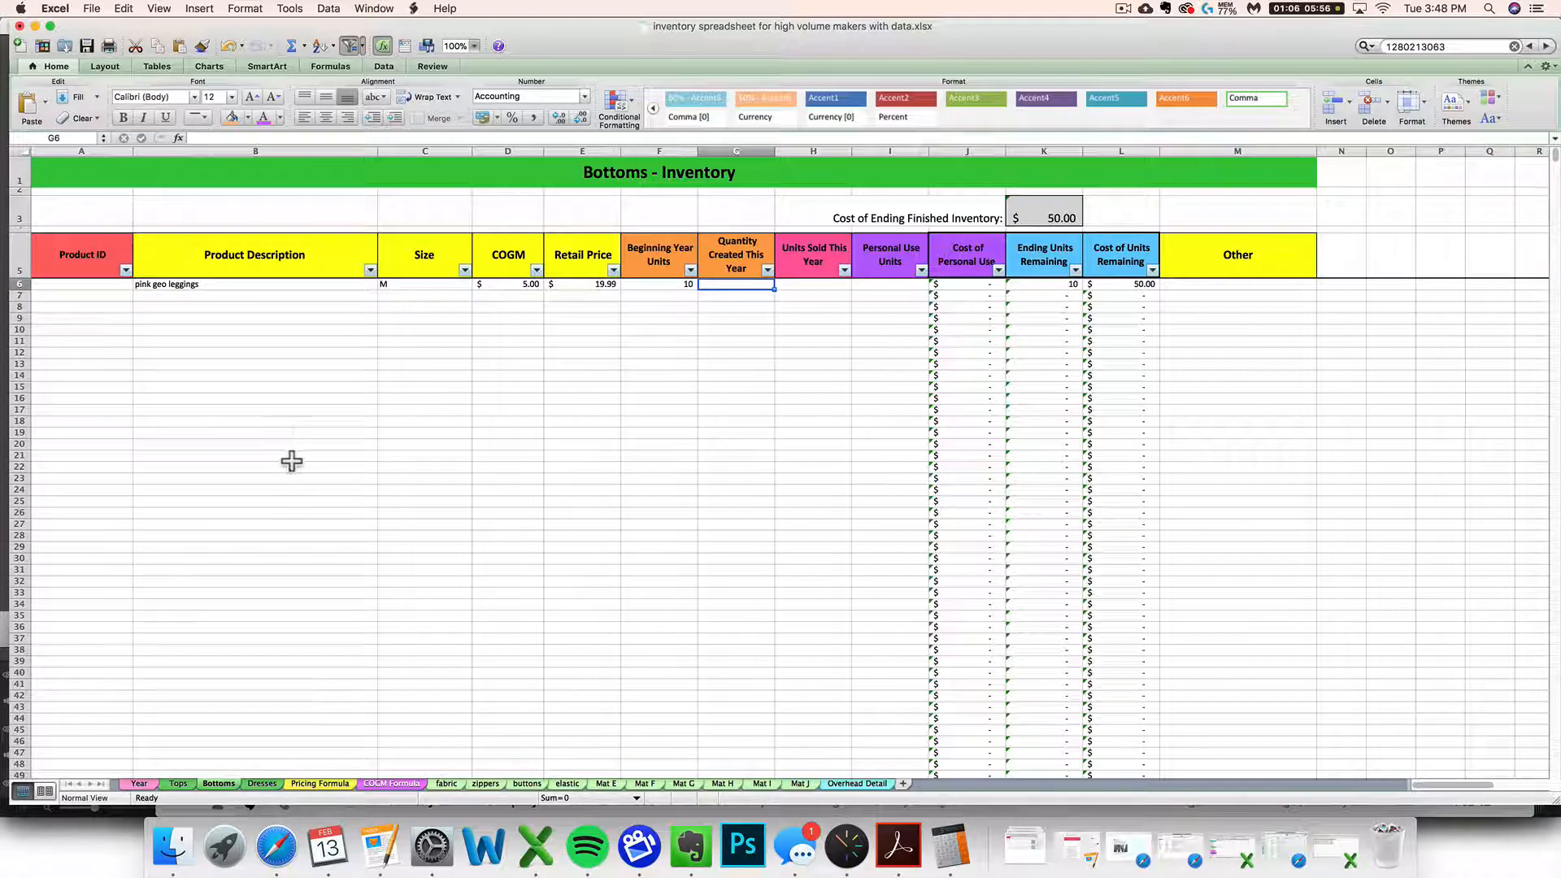
- Review the recorded purchases on the fabric sheet and return to the Bottoms sheet
{"action": "left_click", "coordinate": [446, 784]}
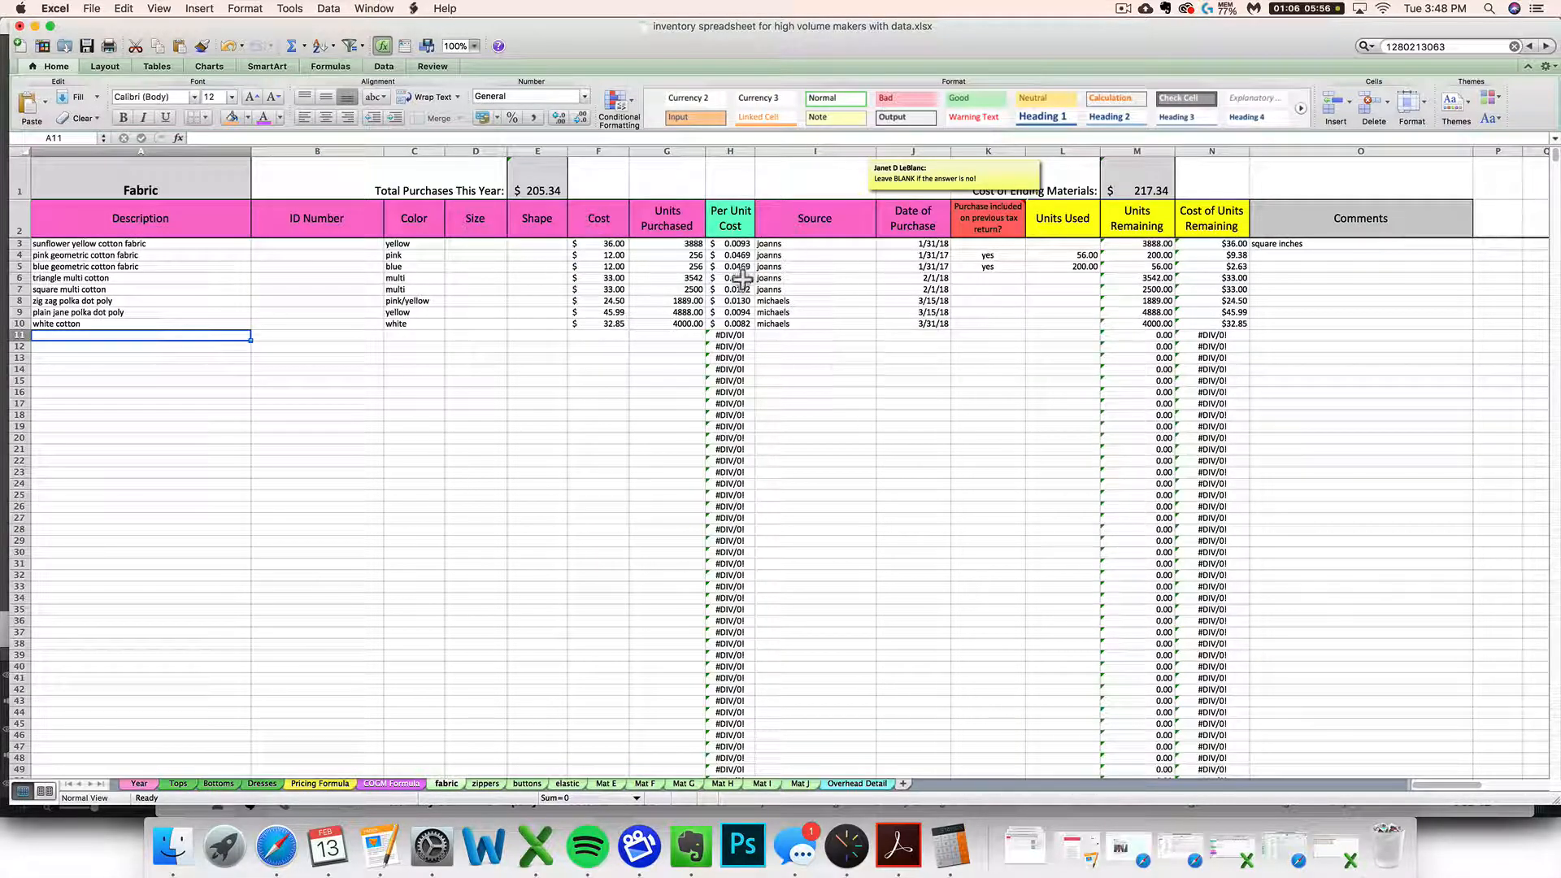
{"action": "left_click", "coordinate": [217, 784]}
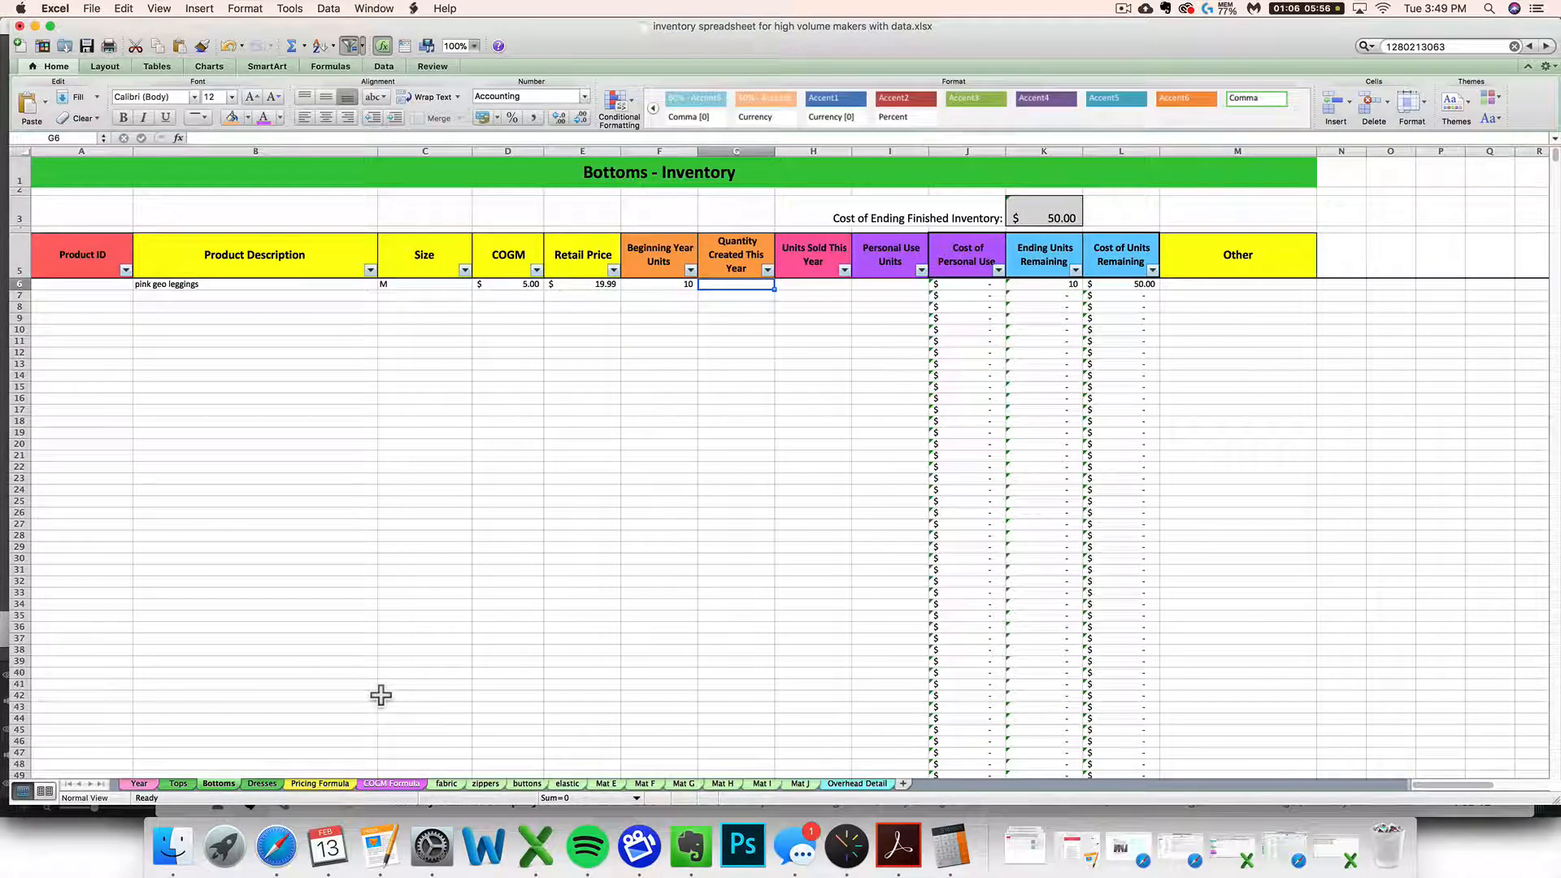